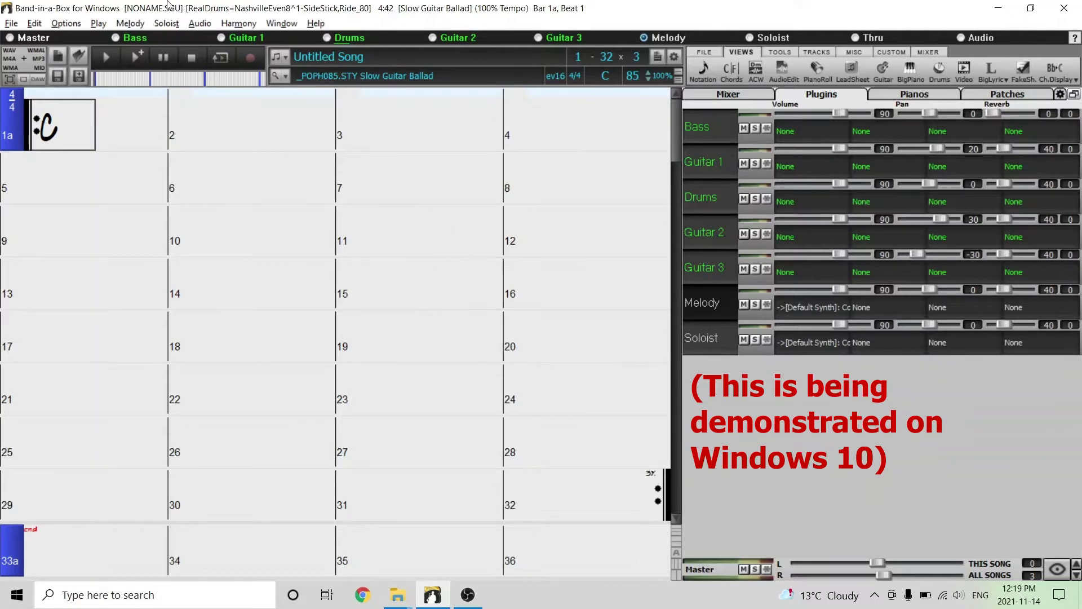
pyautogui.click(10, 22)
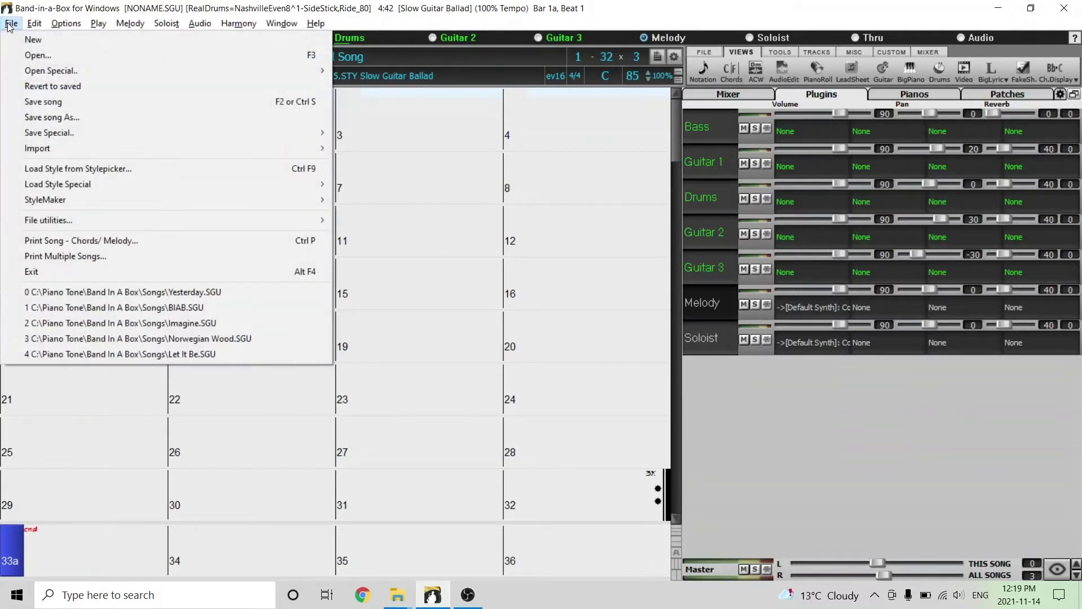
pyautogui.moveTo(52, 28)
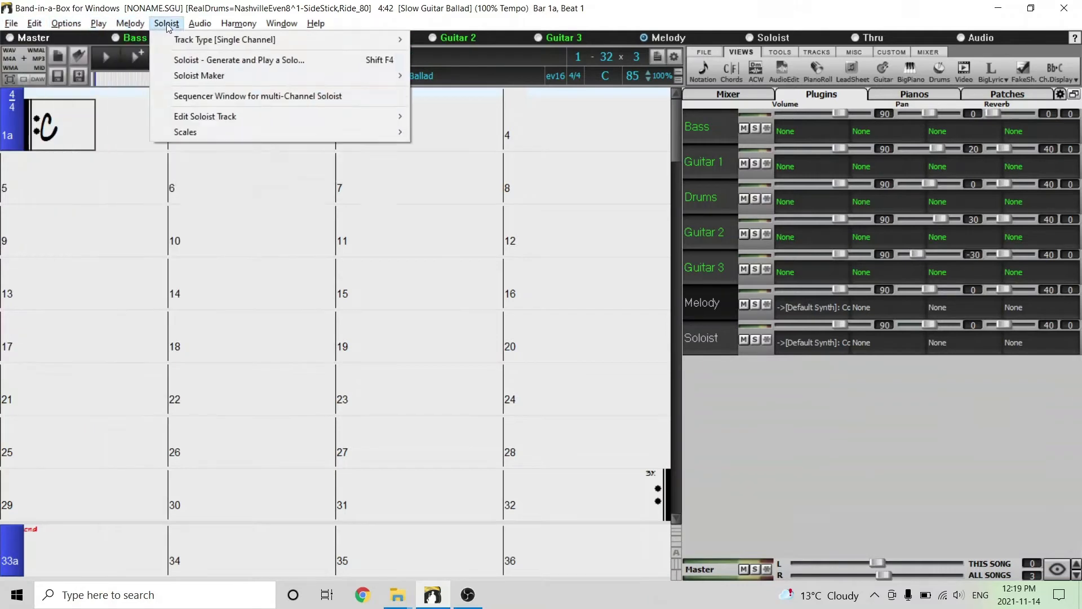
pyautogui.moveTo(292, 28)
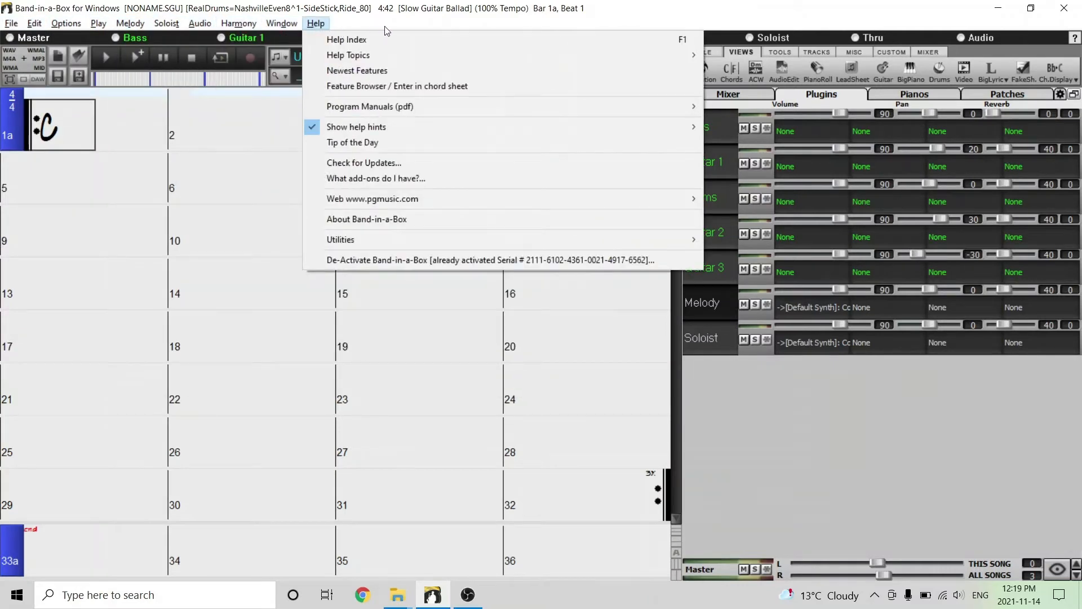
pyautogui.click(732, 69)
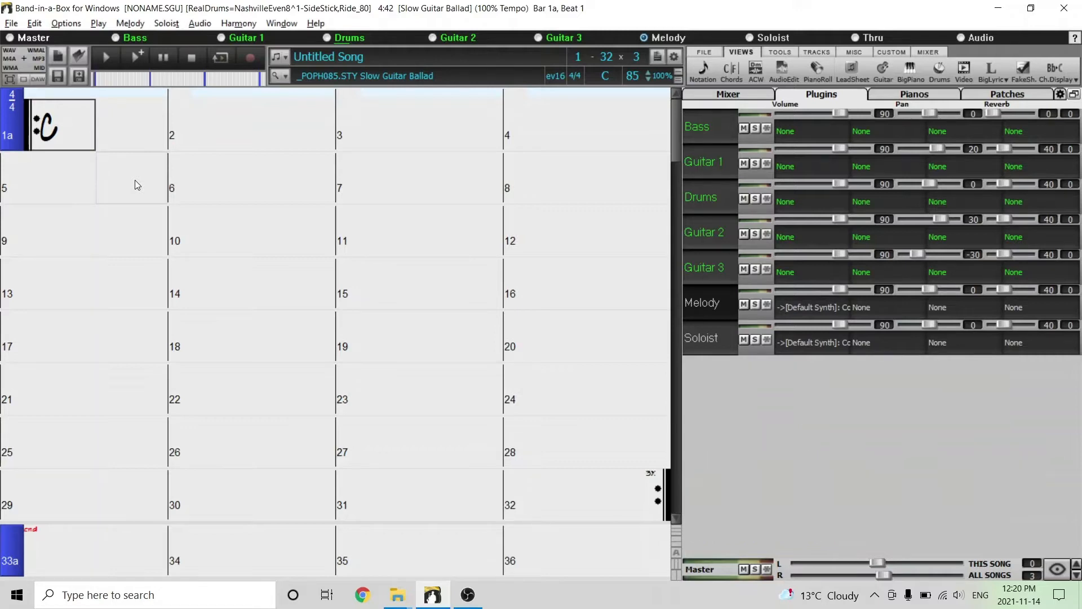
# - Set the song to play 1 chorus and make bar 100 the last bar of the chorus
pyautogui.click(637, 57)
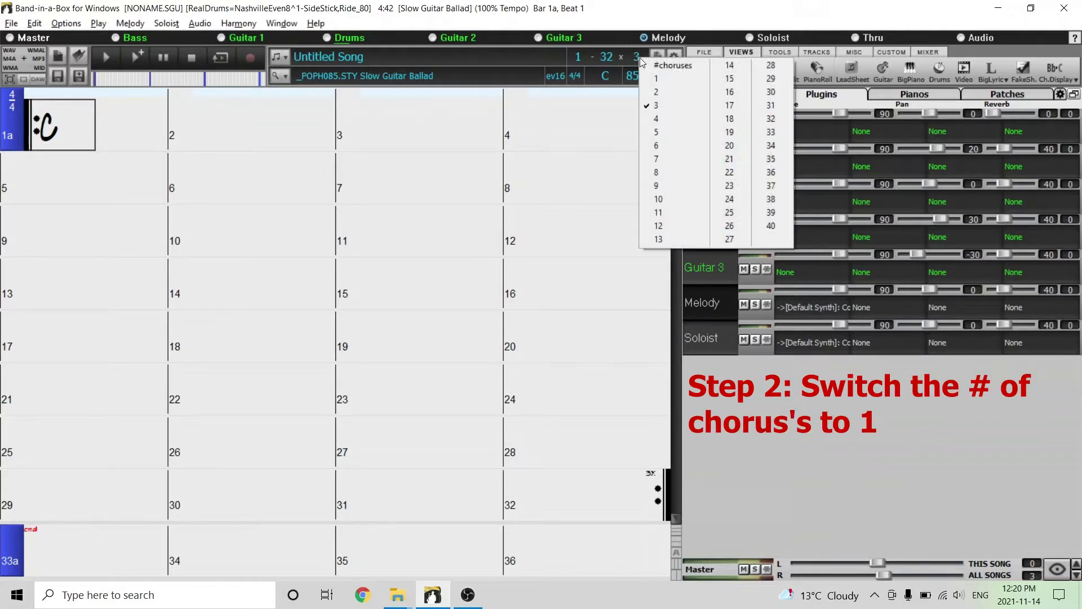
pyautogui.click(675, 80)
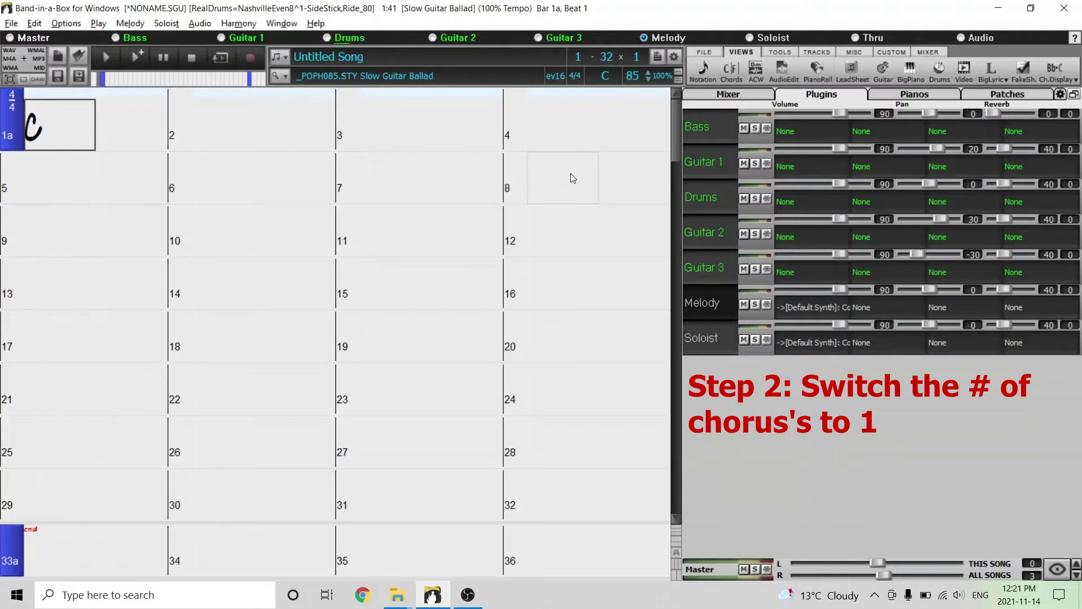
pyautogui.click(610, 59)
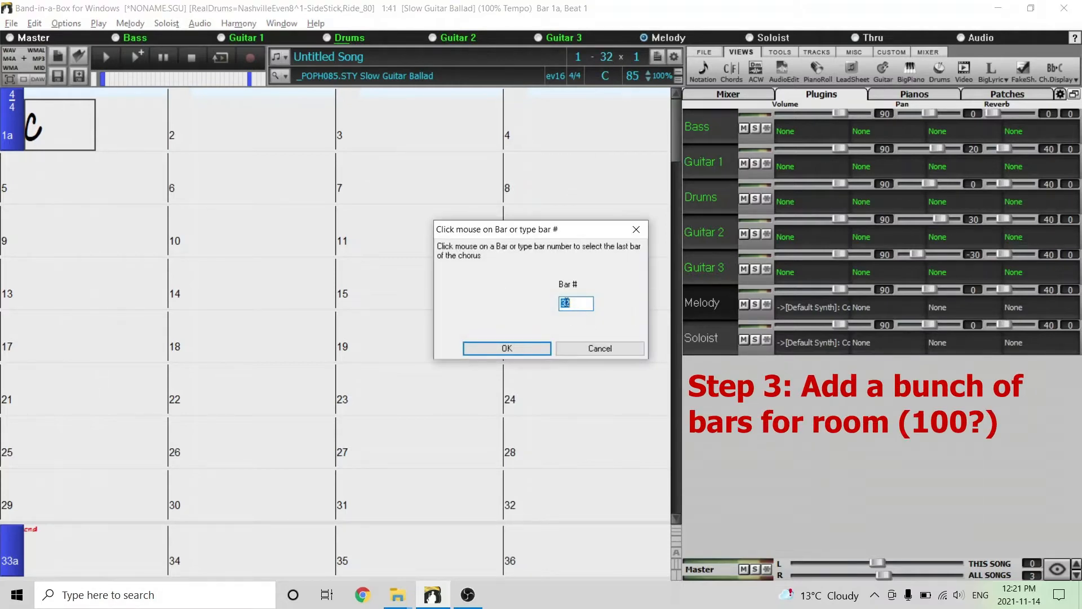
pyautogui.write('100')
pyautogui.click(515, 349)
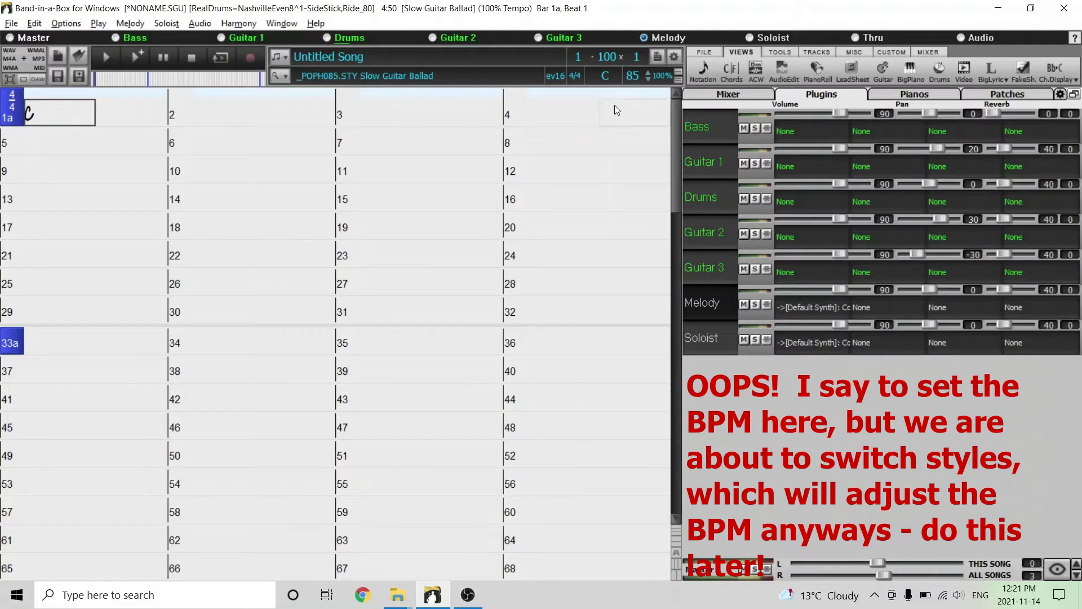
# - Set the song tempo to 97 beats per minute
pyautogui.click(628, 76)
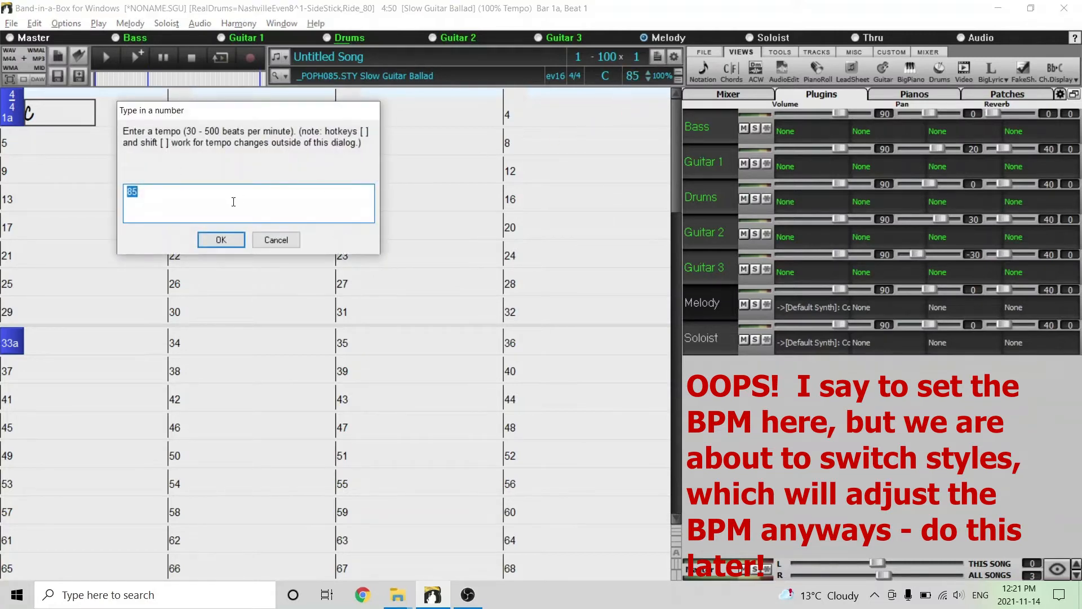
pyautogui.write('97')
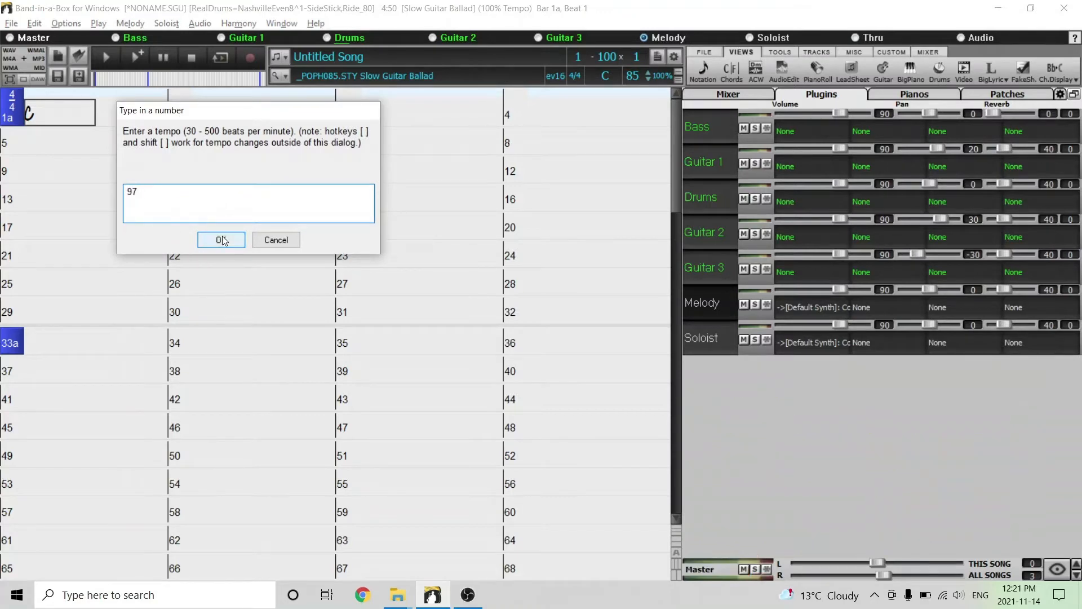
pyautogui.click(222, 239)
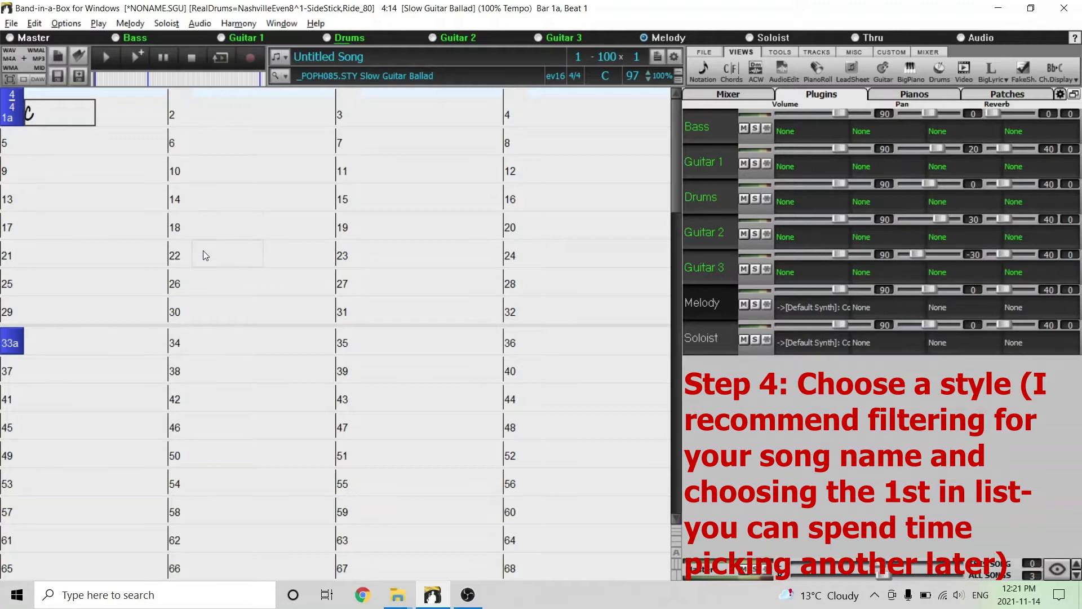
# - Browse the available styles with info, filter them by the text "ballad", and clear that filter text
pyautogui.click(342, 78)
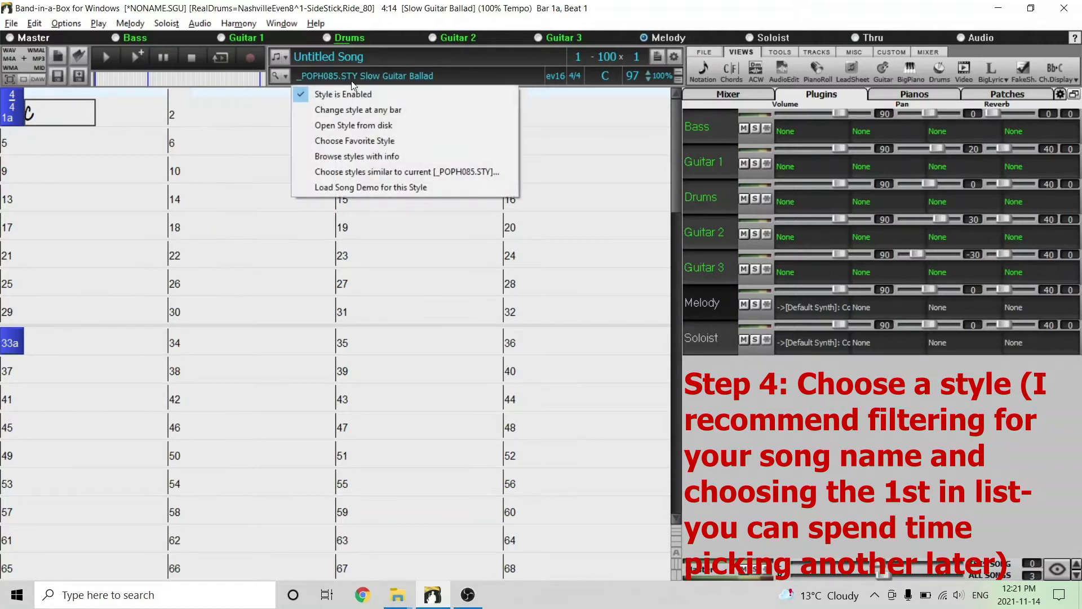
pyautogui.click(361, 156)
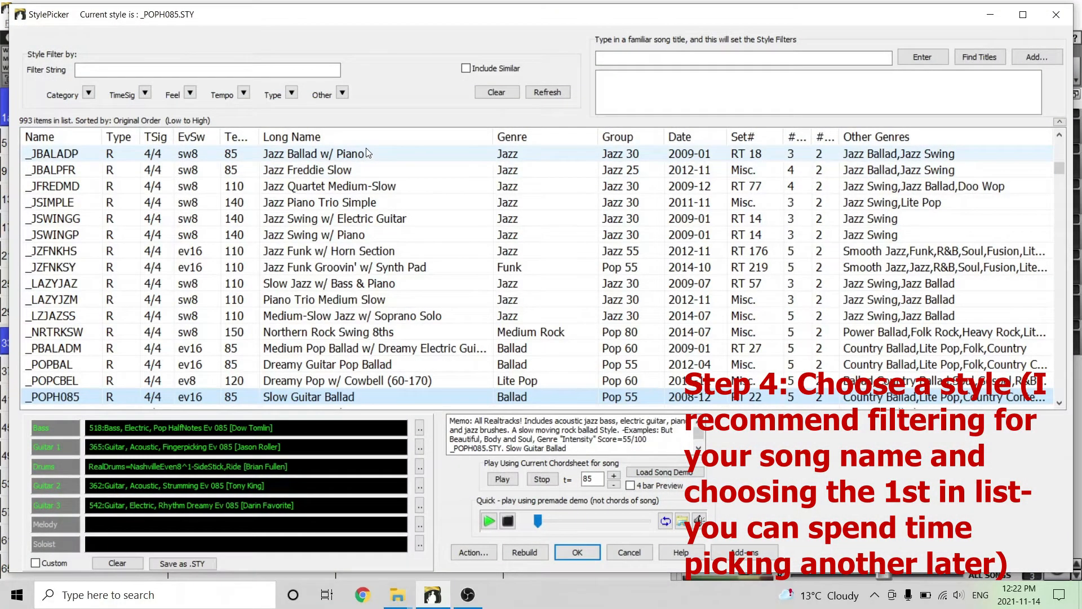
pyautogui.click(127, 72)
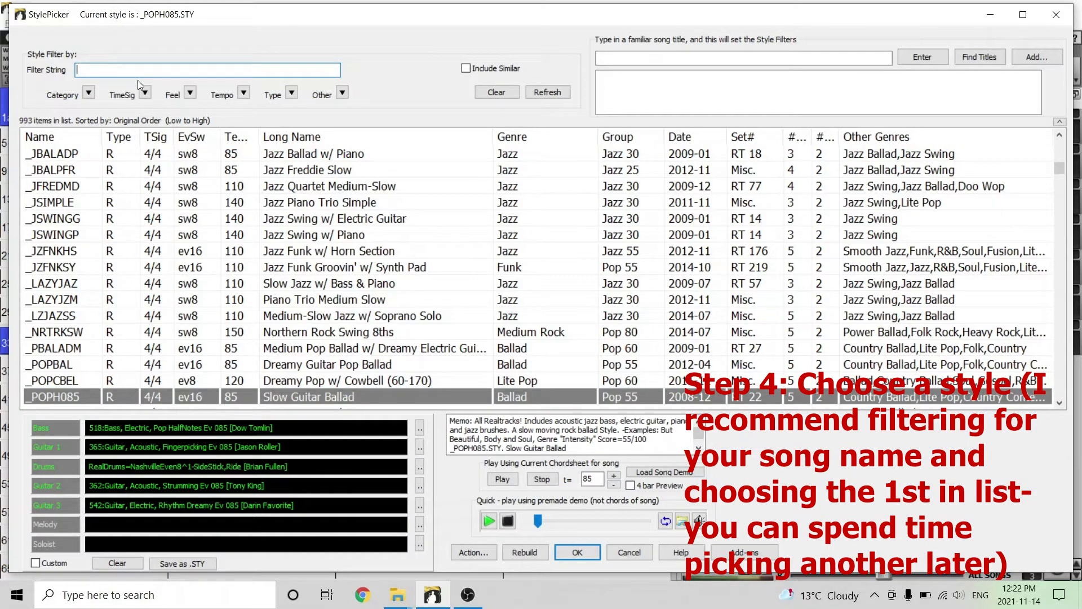
pyautogui.write('ballad')
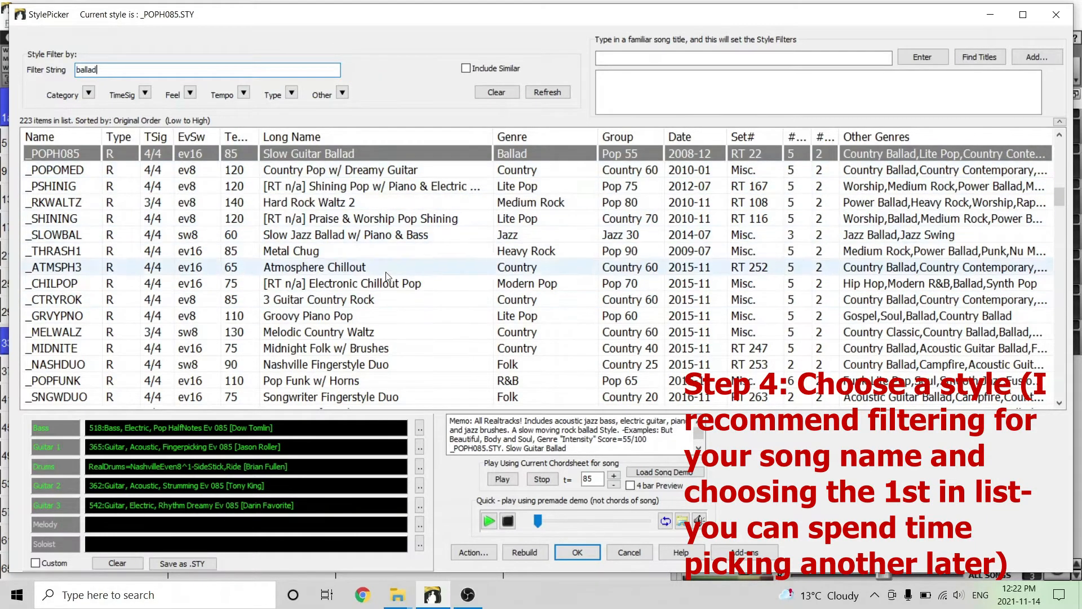
pyautogui.moveTo(98, 70); pyautogui.dragTo(55, 75)
pyautogui.press('BackSpace')
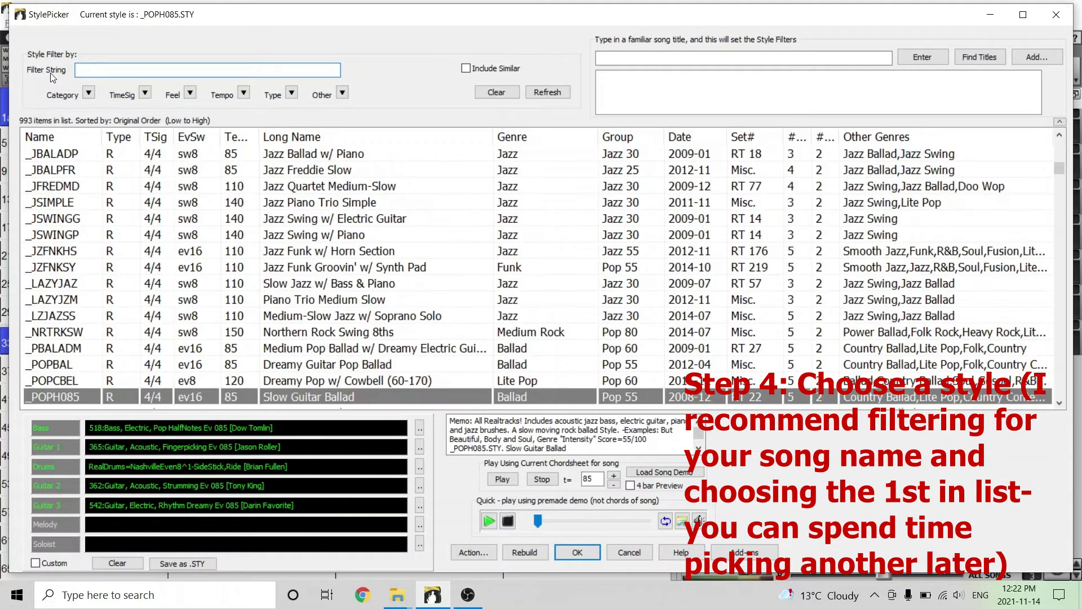
# - Restrict the style list to 4/4 styles, including compatible 12/8 and 6/8 ones
pyautogui.click(89, 93)
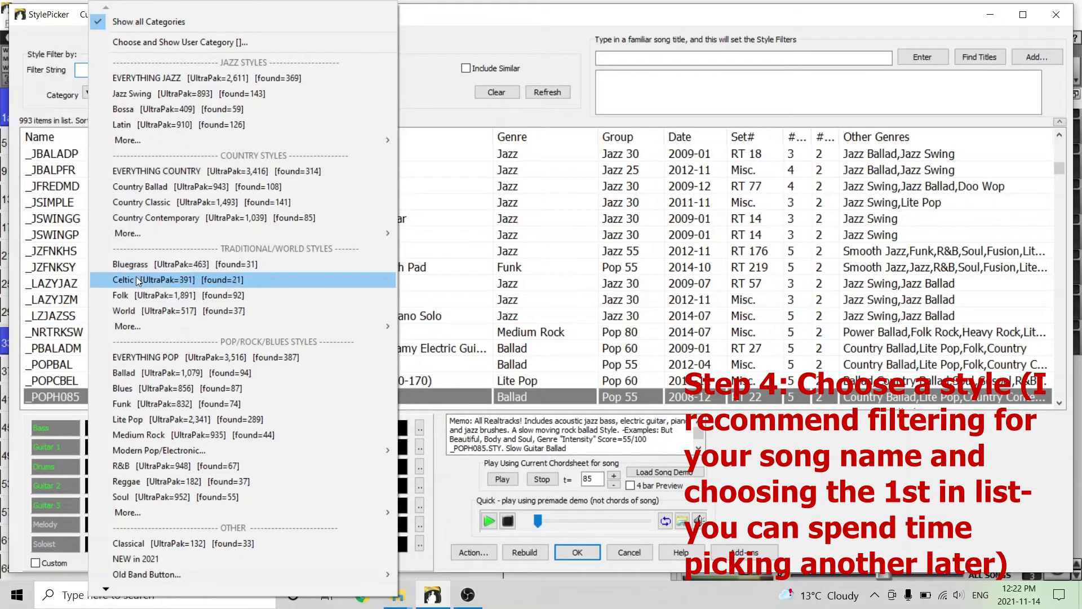
pyautogui.click(19, 94)
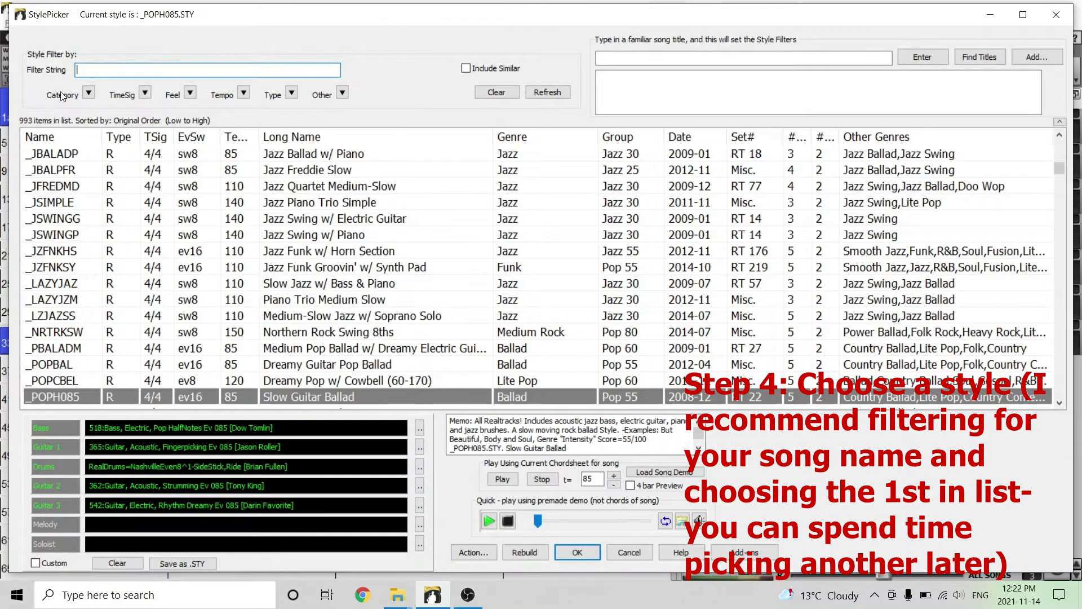
pyautogui.click(145, 93)
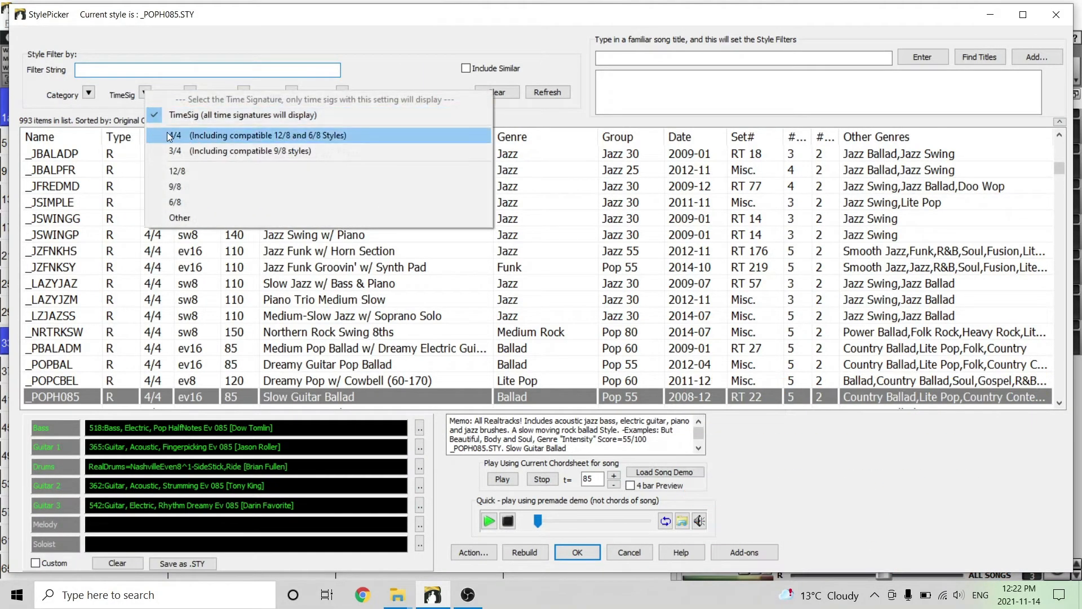
pyautogui.click(197, 137)
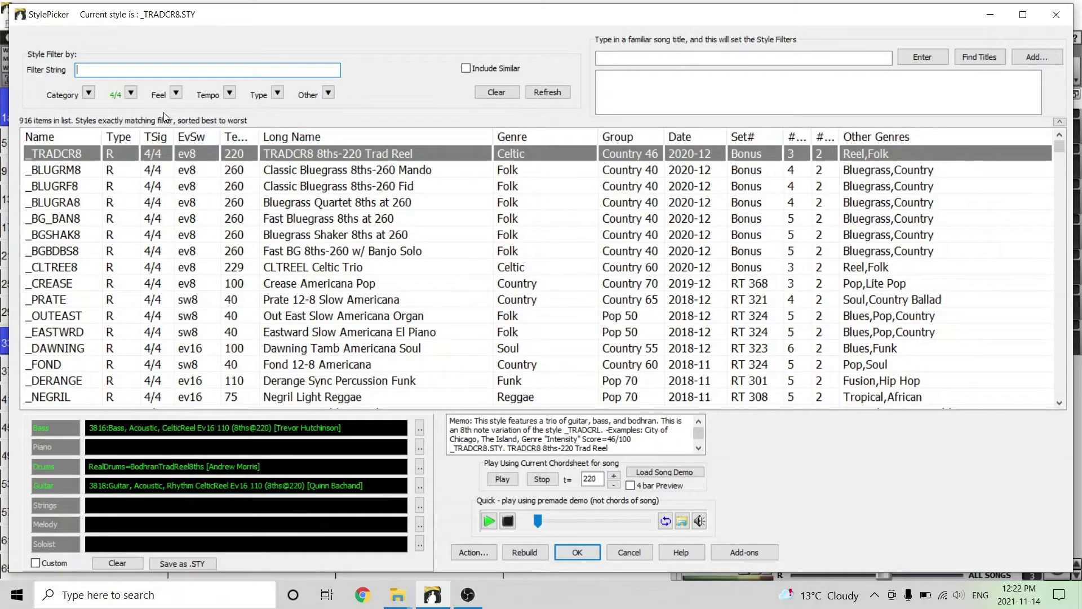
# - Review the feel, tempo and type filter options and look through the filtered style list
pyautogui.click(177, 94)
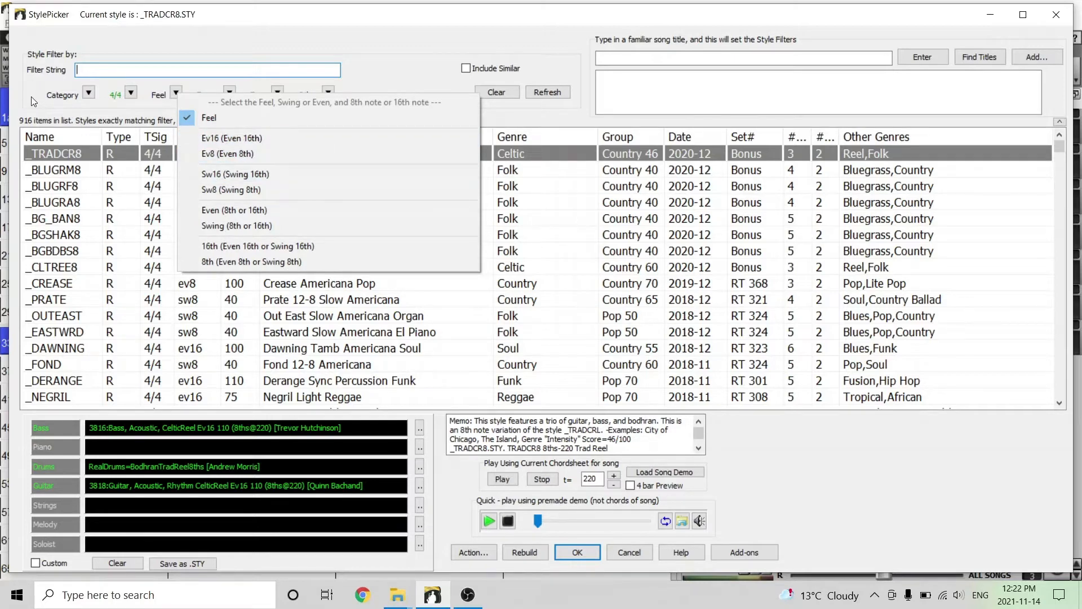
pyautogui.click(110, 97)
pyautogui.click(229, 92)
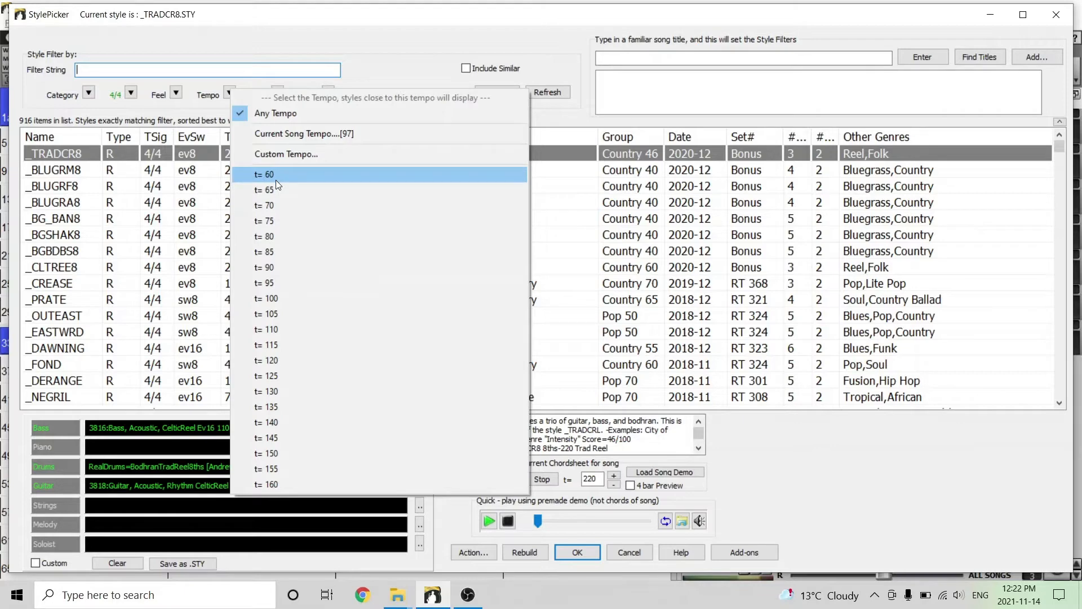
pyautogui.click(29, 92)
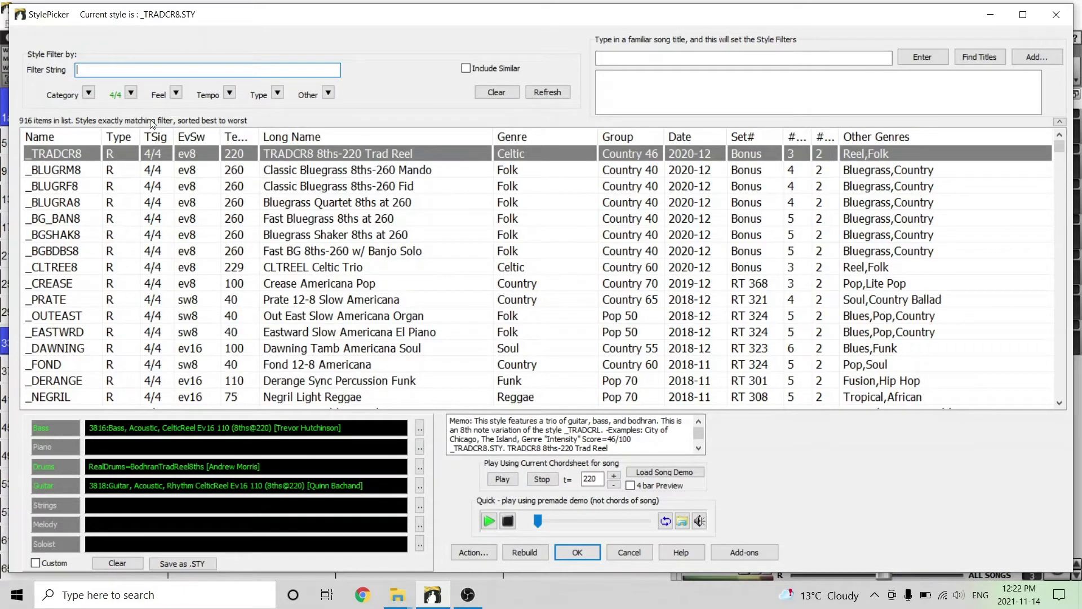
pyautogui.click(278, 94)
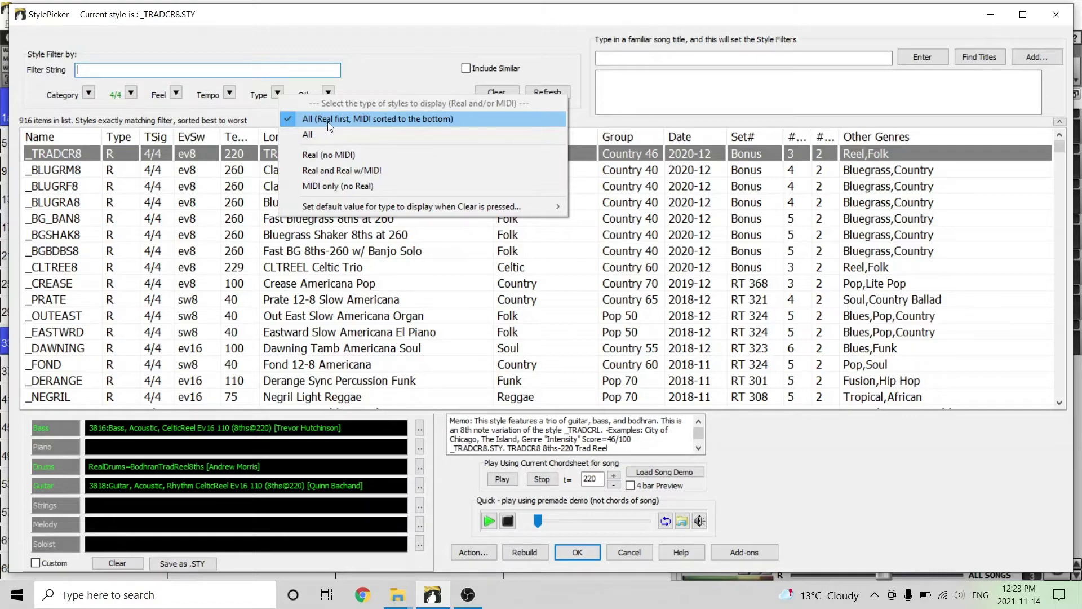
pyautogui.click(288, 120)
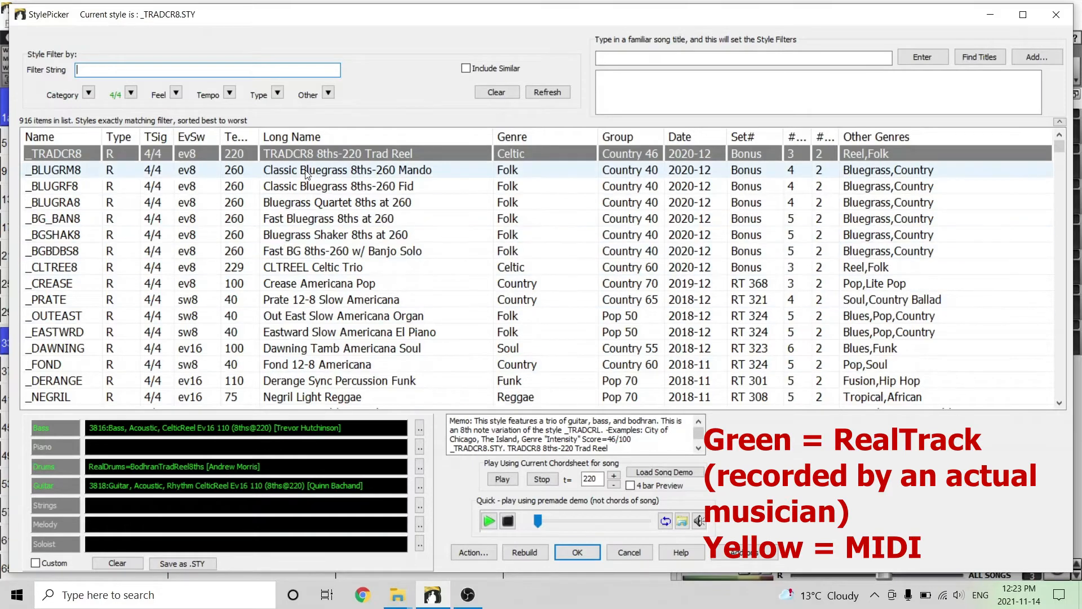
pyautogui.scroll(-5, 386, 293)
pyautogui.scroll(8, 386, 293)
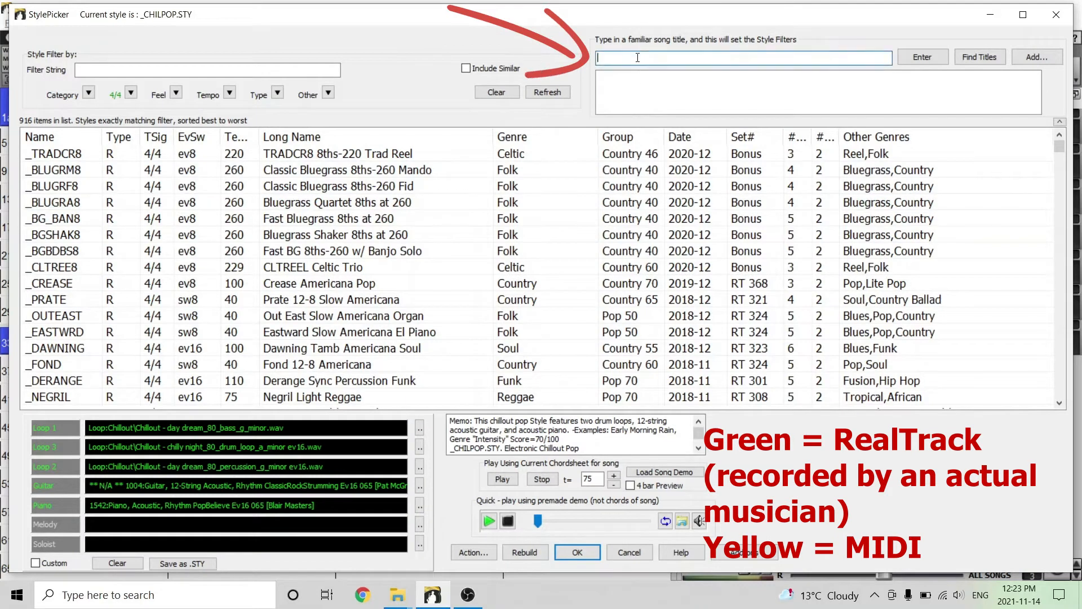
# - Find the song title "yesterday" and apply the style filters of the version by The Beatles
pyautogui.click(610, 58)
pyautogui.write('yesterday')
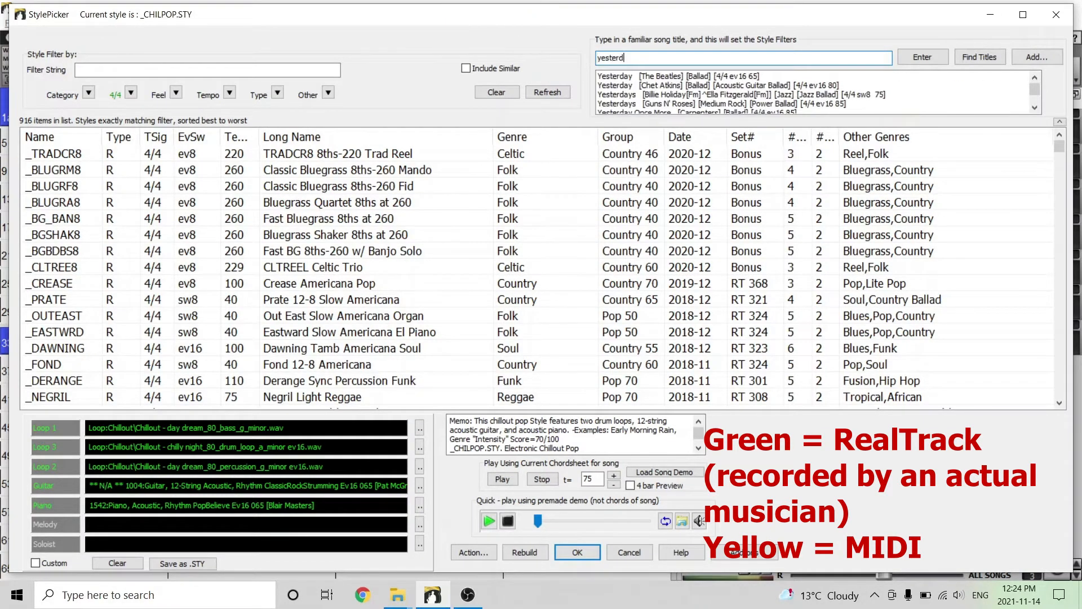
pyautogui.click(647, 77)
pyautogui.doubleClick(647, 77)
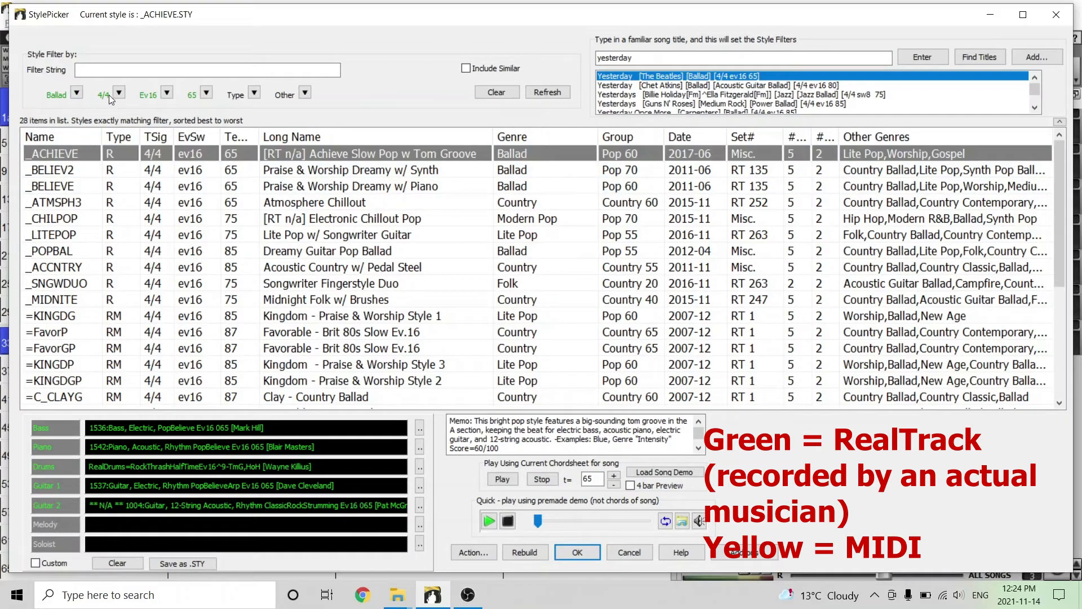
# - Compare the instrument tracks of the styles 60's Brit Rock Ballad, Acoustic Country w/ Pedal Steel and Favorable - Brit 80s Slow Ev.16 (=FavorP)
pyautogui.scroll(-4, 505, 204)
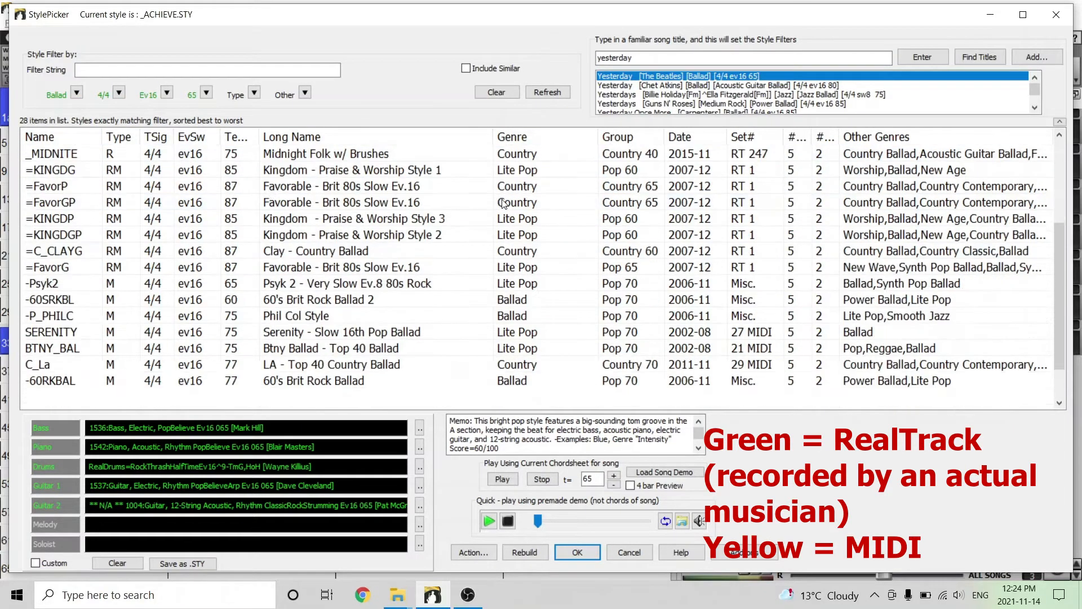
pyautogui.click(332, 350)
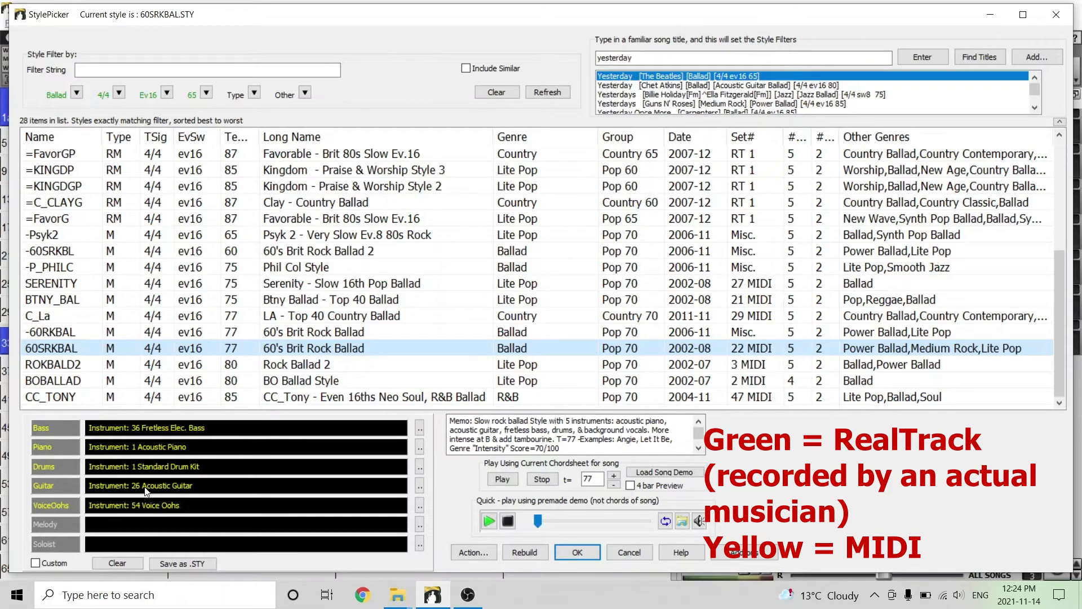
pyautogui.scroll(4, 316, 330)
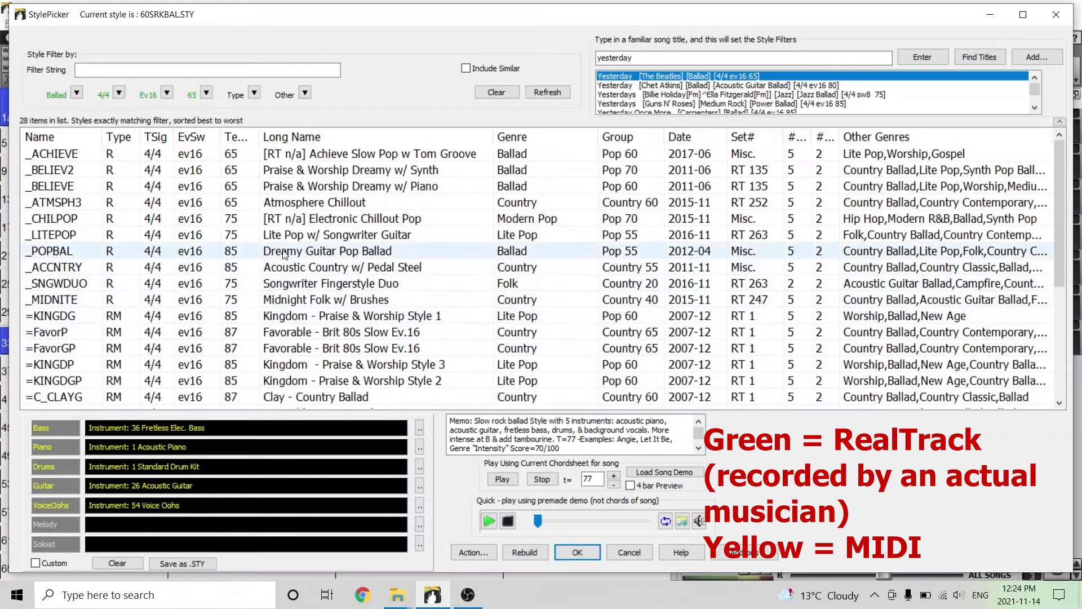
pyautogui.click(315, 267)
pyautogui.click(250, 332)
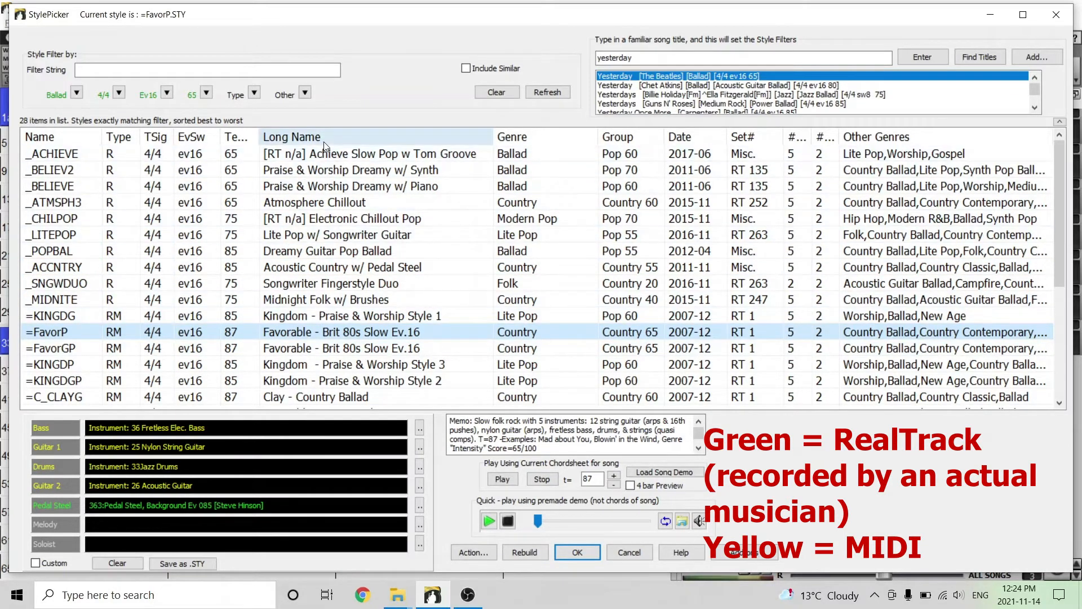
# - Load the _ACHIEVE style, Achieve Slow Pop w Tom Groove, into the song
pyautogui.click(313, 154)
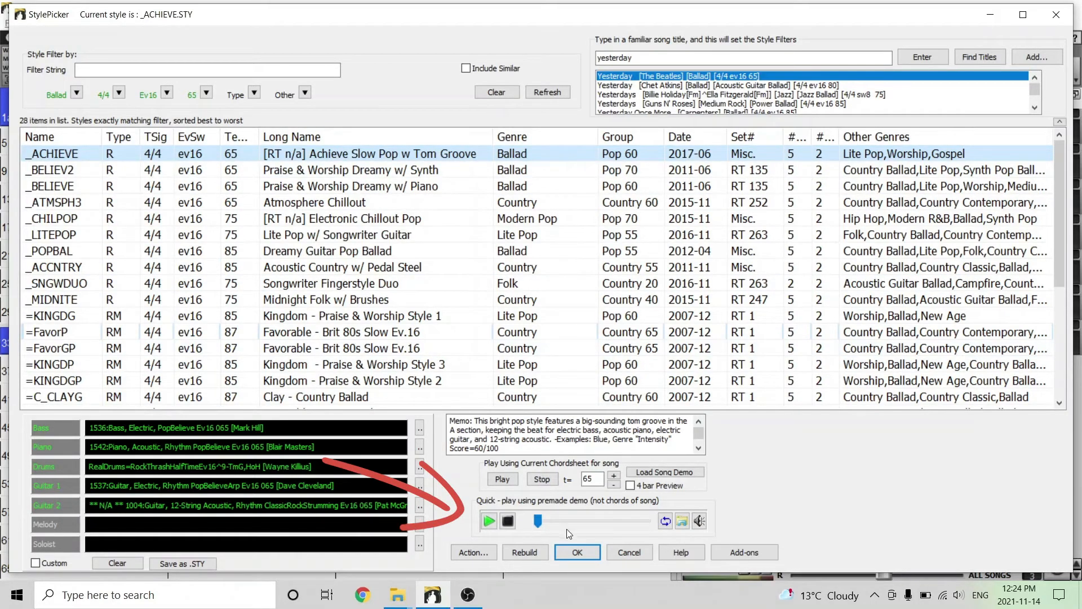
pyautogui.click(577, 552)
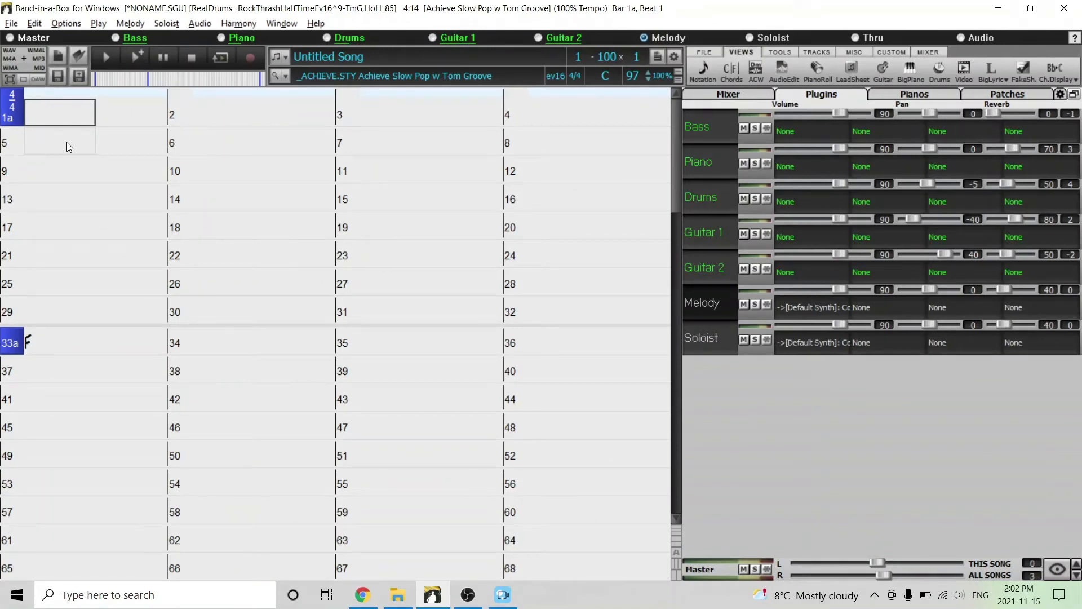
# - Enter an F chord in bar 1 and another F chord in bar 2 of the chord sheet
pyautogui.write('F')
pyautogui.press('Return')
pyautogui.write('F')
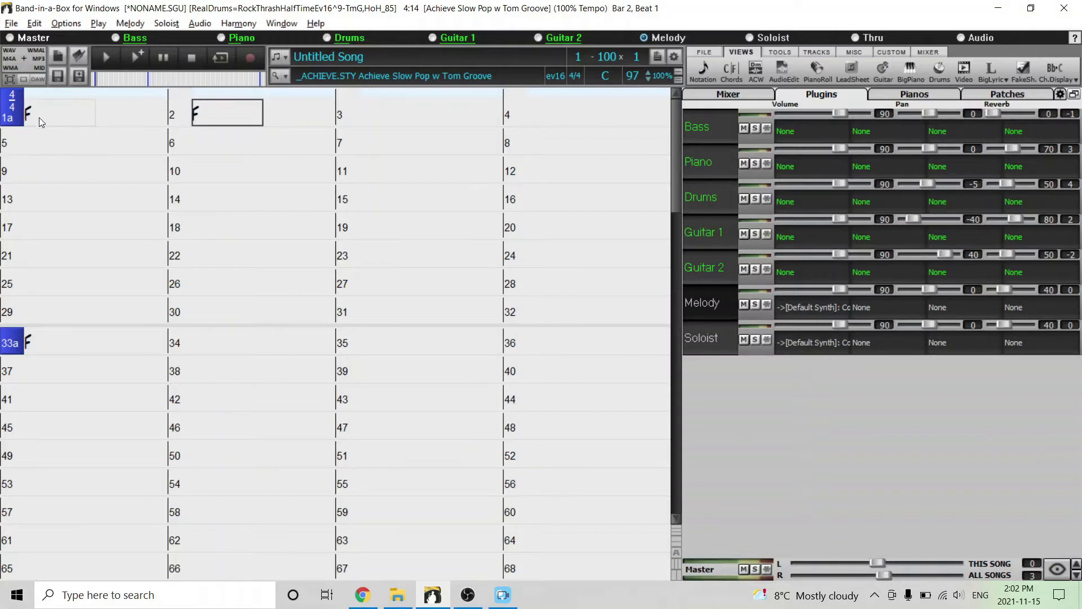
# - Enter an F chord in bar 3, and Em7 on beat 1 and A7 on beat 3 of bar 4
pyautogui.press('Return')
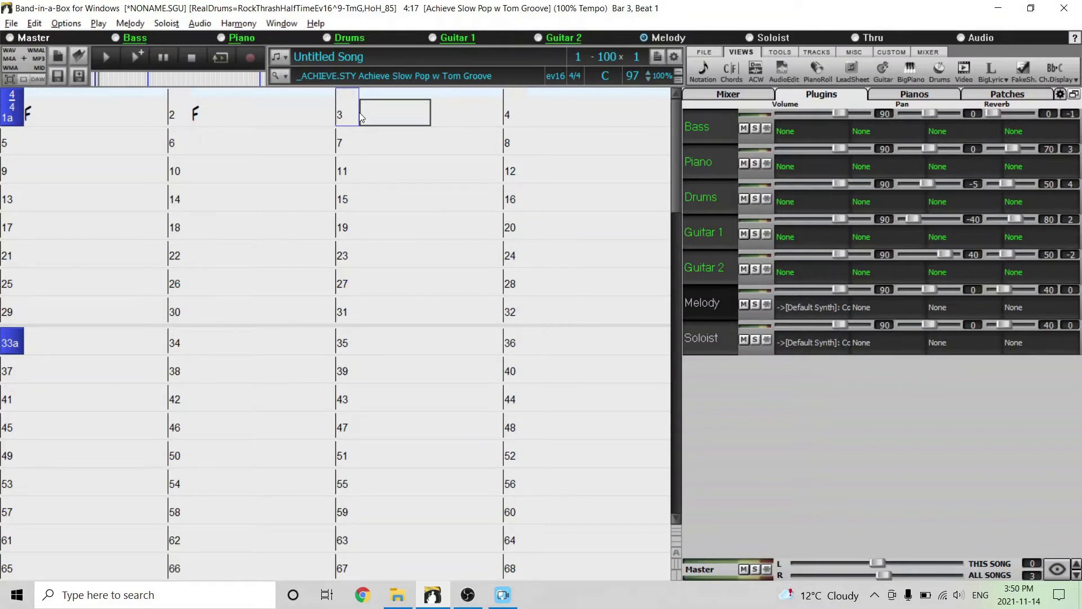
pyautogui.write('F')
pyautogui.press('Return')
pyautogui.press('Right')
pyautogui.press('Right')
pyautogui.write('Em7')
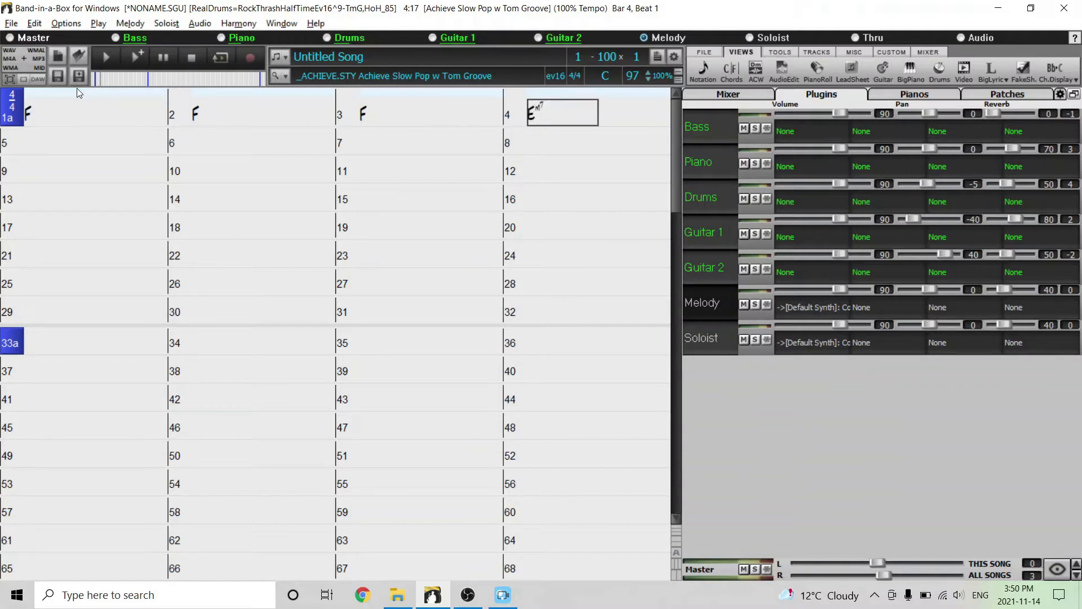
pyautogui.press('Return')
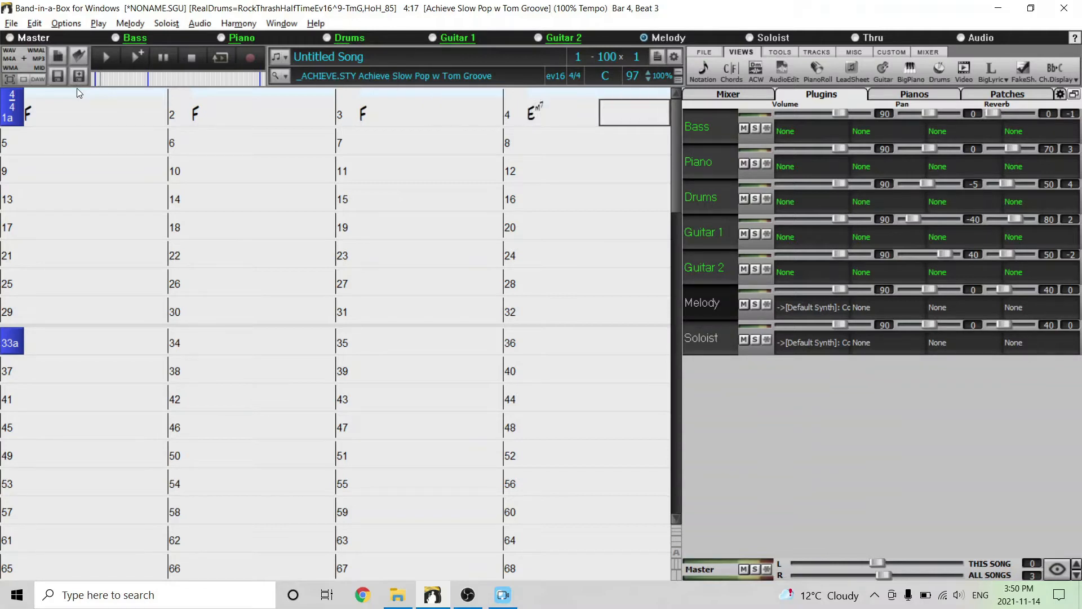
pyautogui.write('A7')
pyautogui.click(551, 125)
pyautogui.click(620, 117)
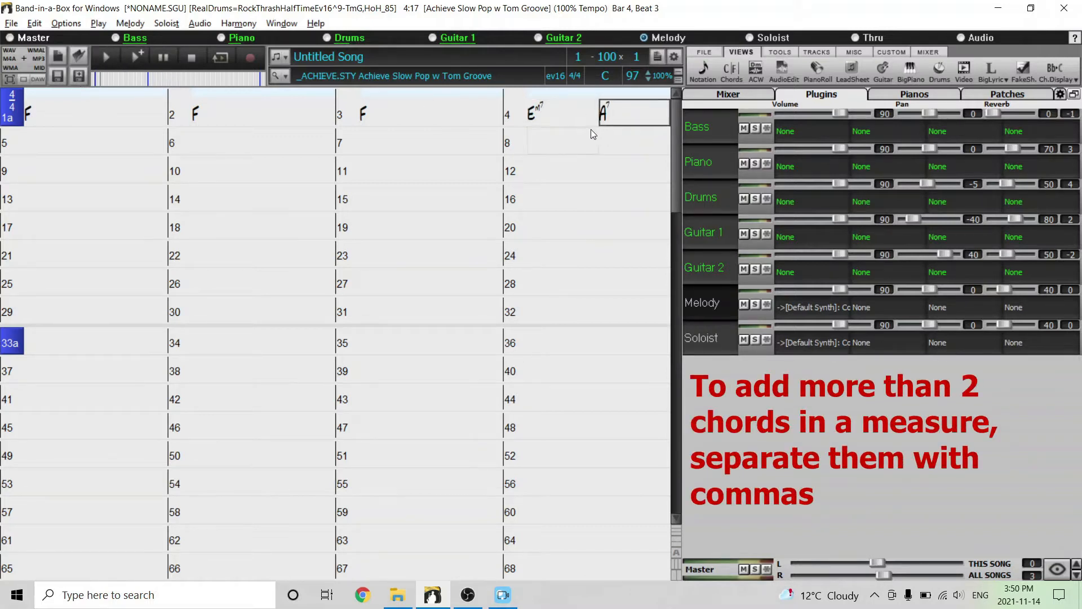
pyautogui.click(537, 121)
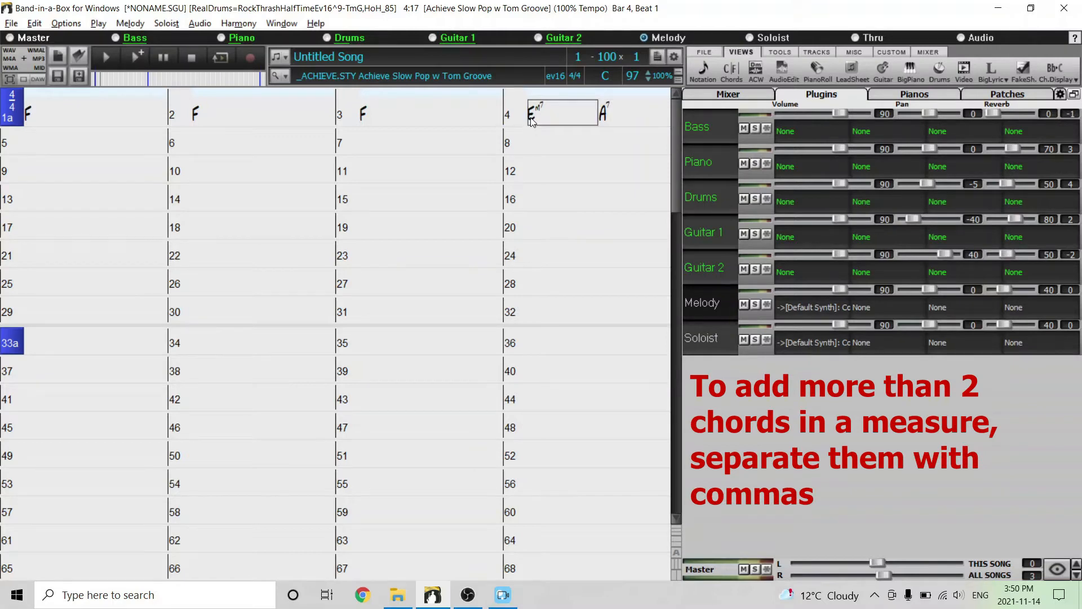
pyautogui.click(615, 121)
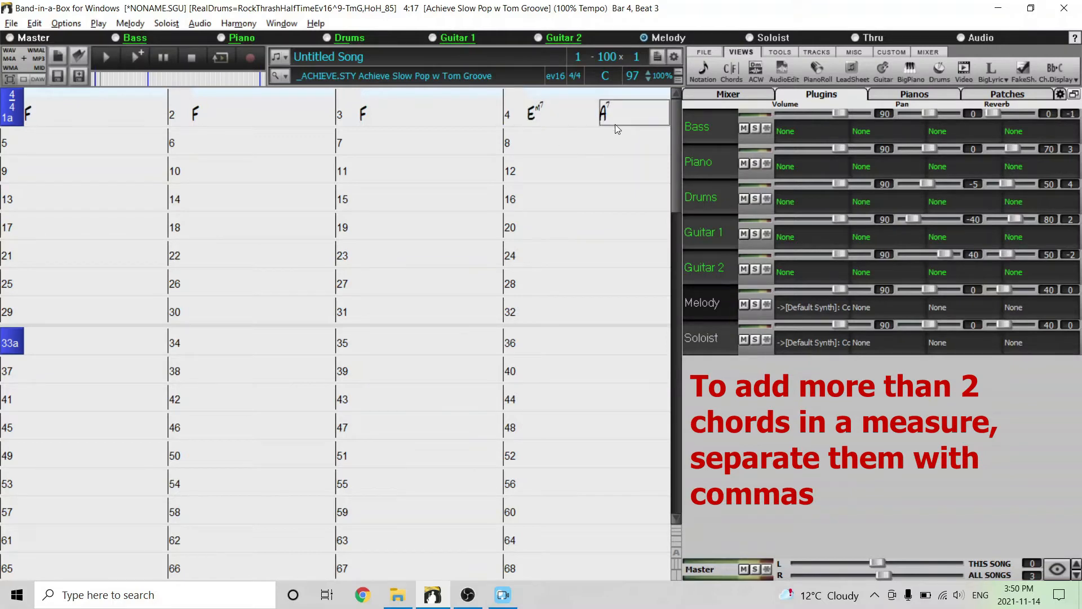
# - Fill bar 4 with four chords, one per beat: Em7, C, A7 and B
pyautogui.click(553, 117)
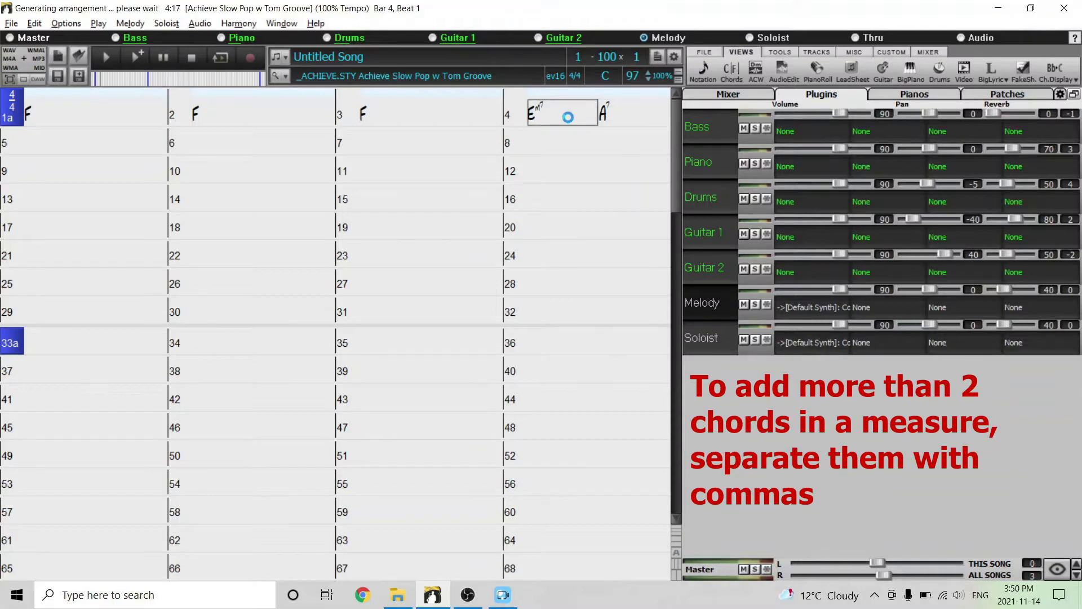
pyautogui.press('Escape')
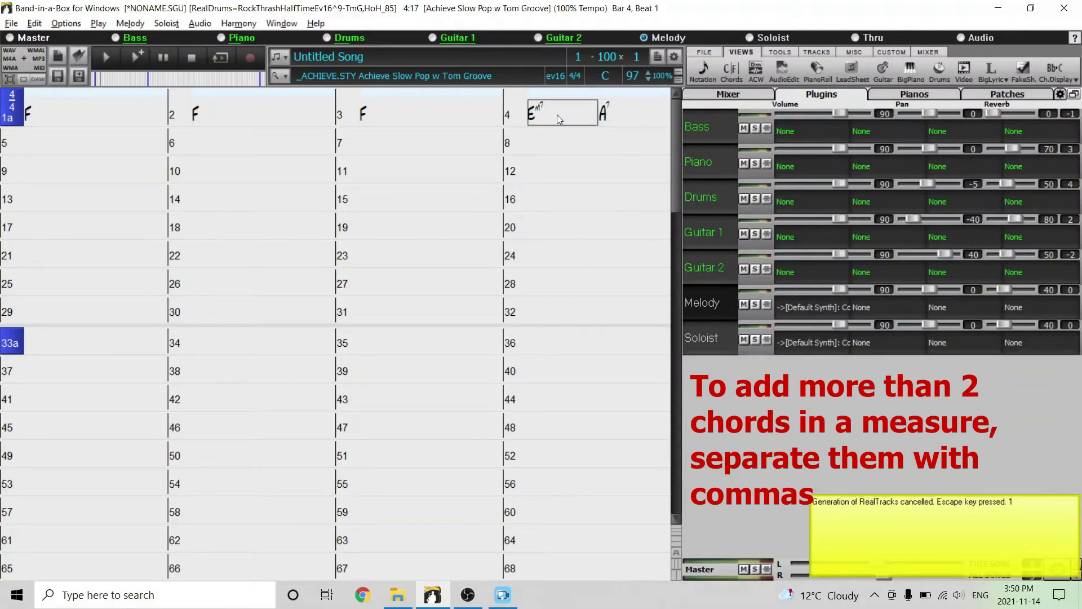
pyautogui.write('Em7,C')
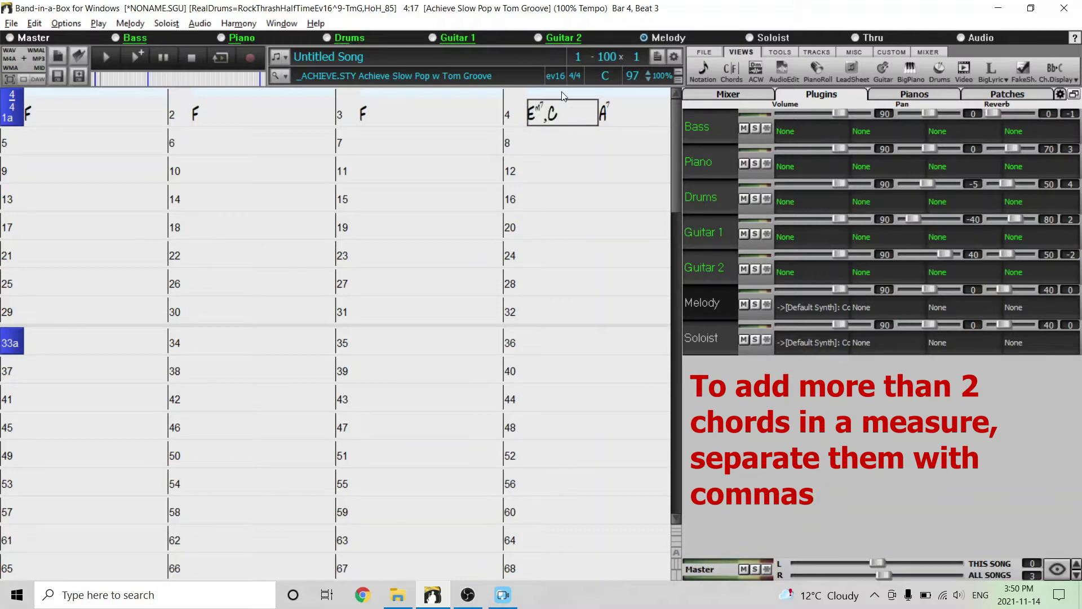
pyautogui.press('Return')
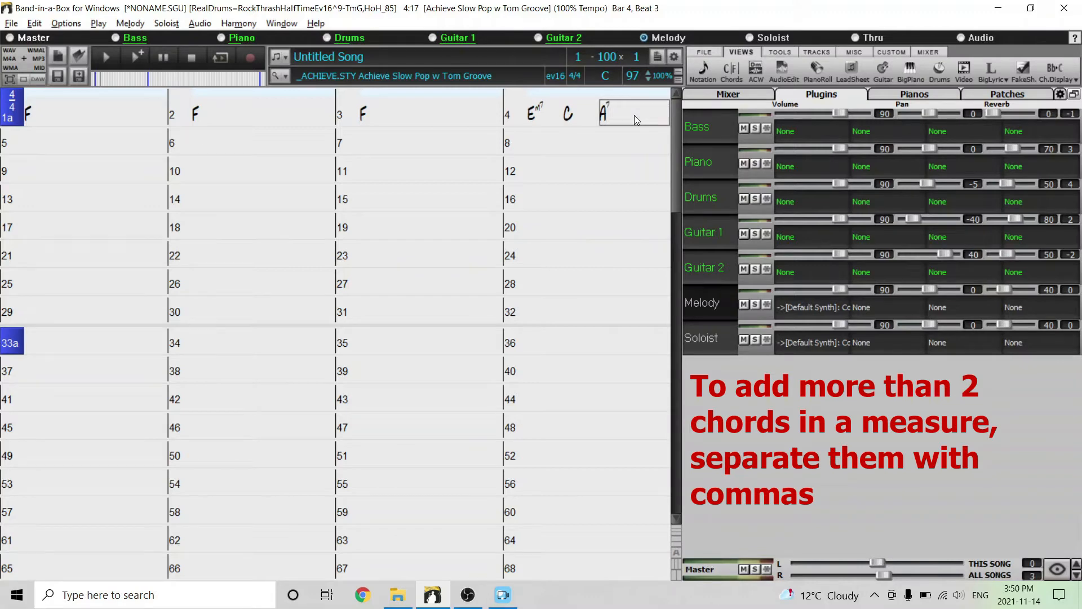
pyautogui.write('A7,B')
pyautogui.press('Return')
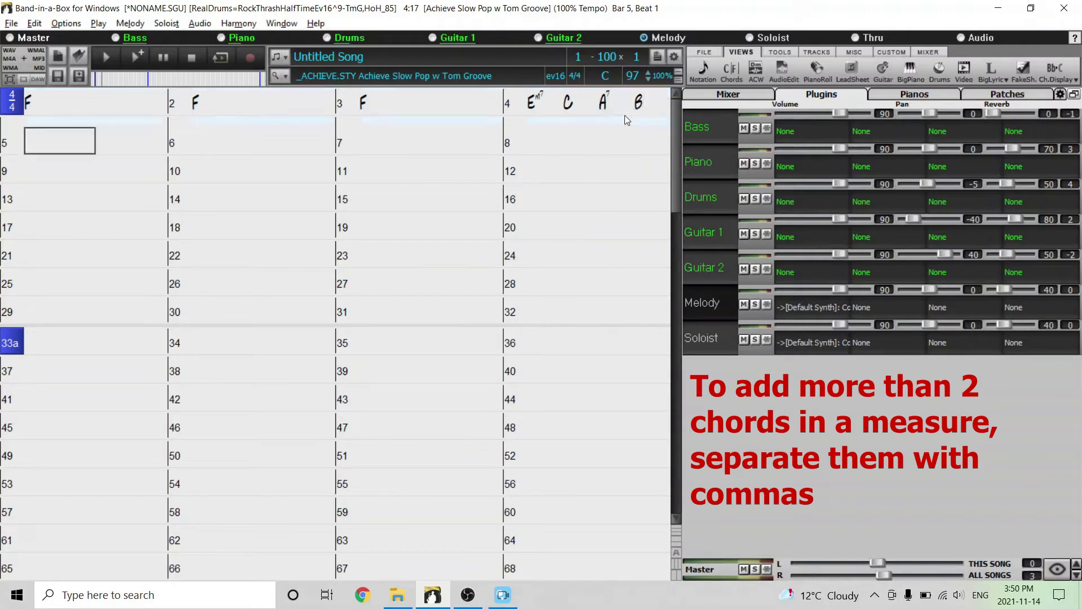
# - Replace the four chords in bar 4 with just Em7 on beat 1 and A7 on beat 3
pyautogui.click(556, 116)
pyautogui.write('E')
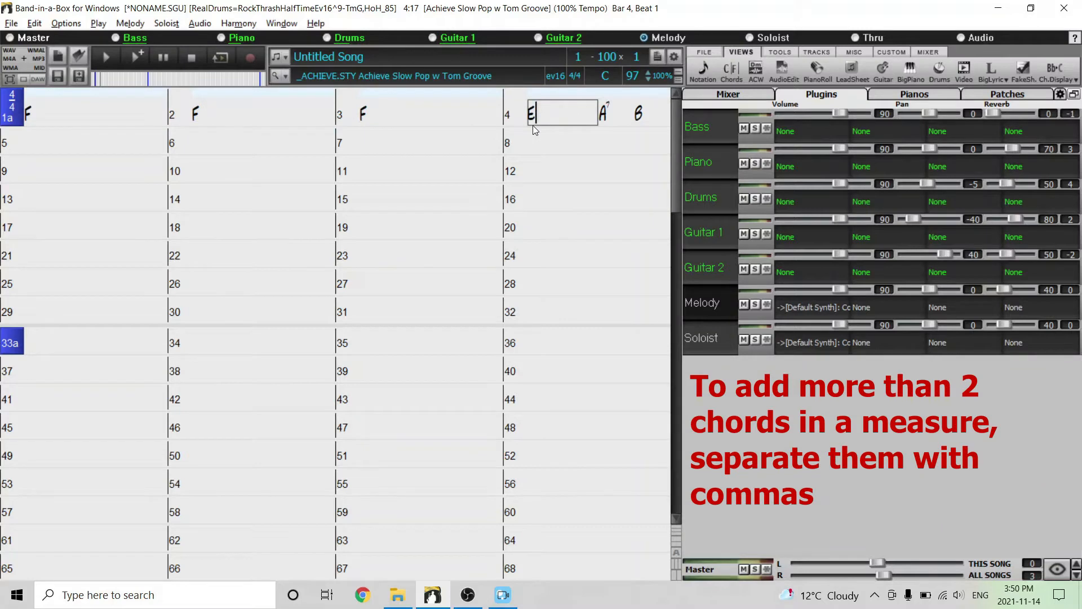
pyautogui.write('m7')
pyautogui.press('Return')
pyautogui.write('A7')
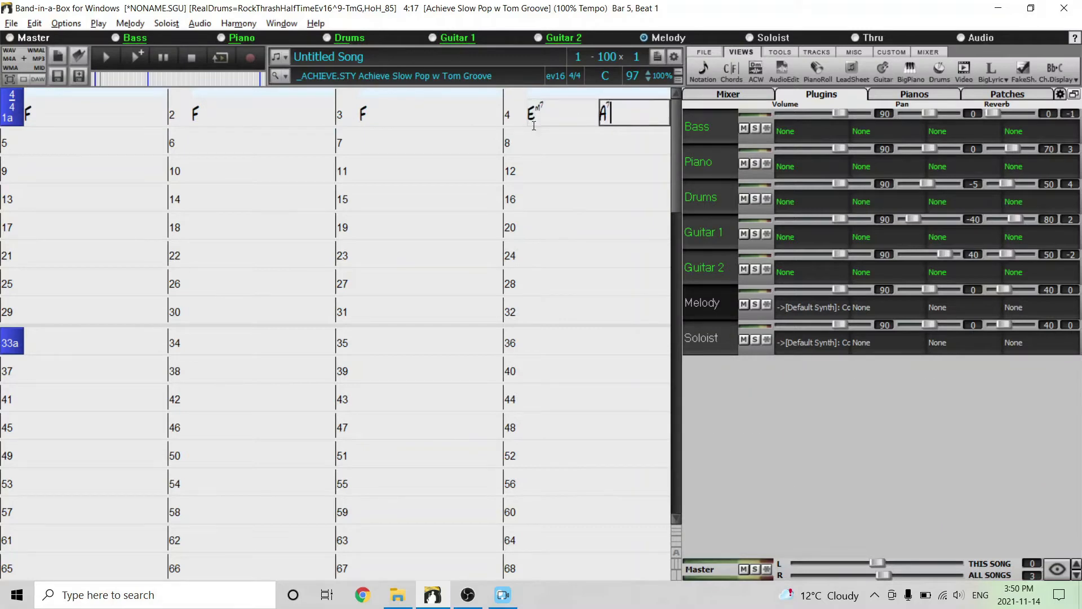
pyautogui.press('Return')
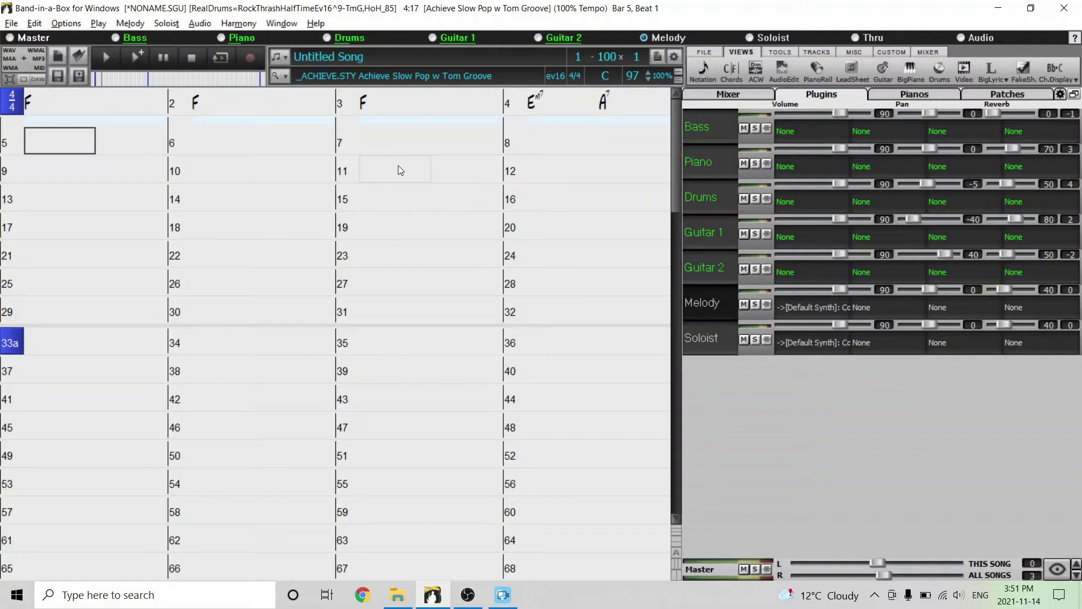
# - Enter Dm and Dm/C in bar 5, and Bbmaj7 and C7 in bar 6
pyautogui.write('D7')
pyautogui.press('Return')
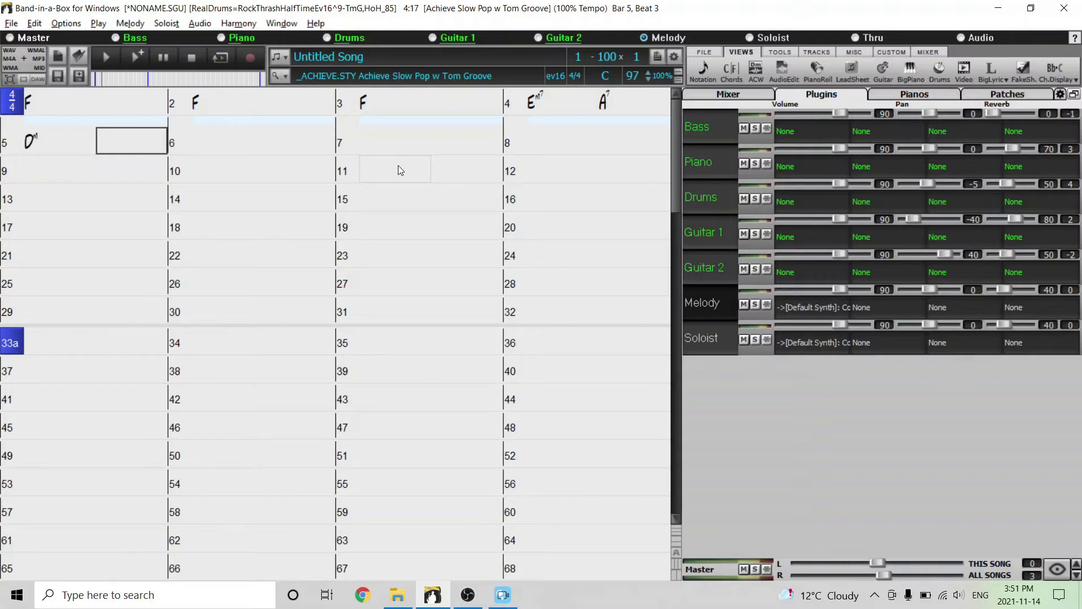
pyautogui.write('D7/C')
pyautogui.press('Return')
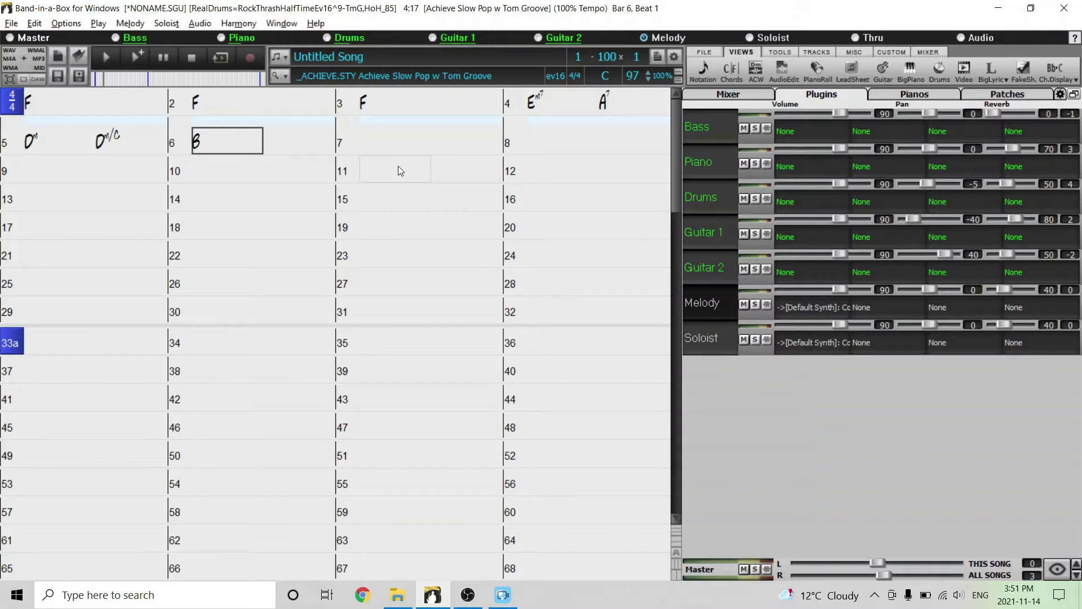
pyautogui.write('bmaj7')
pyautogui.press('Return')
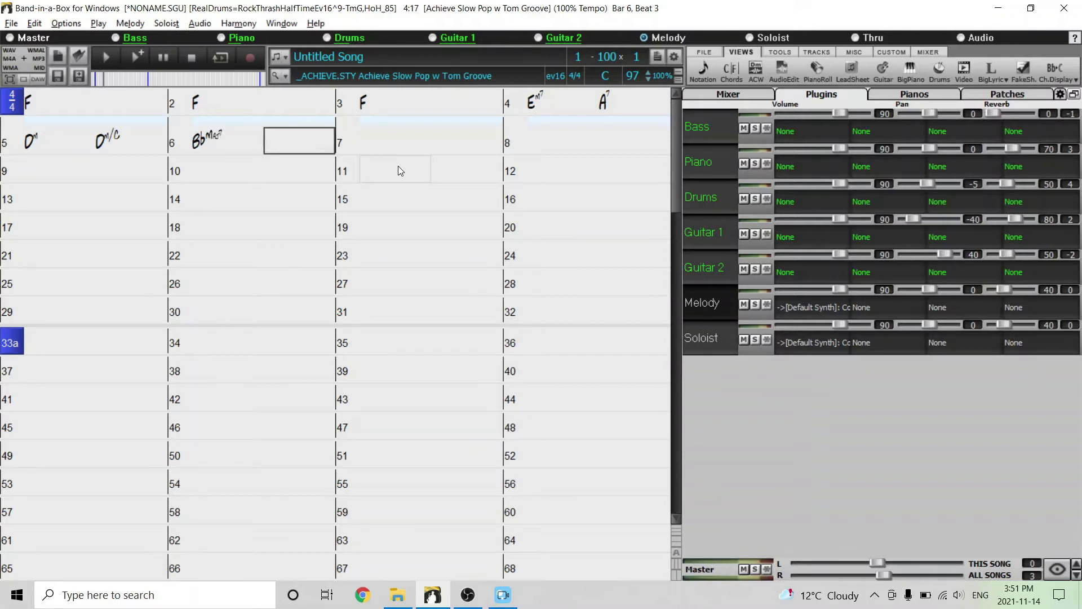
pyautogui.write('C7')
pyautogui.press('Return')
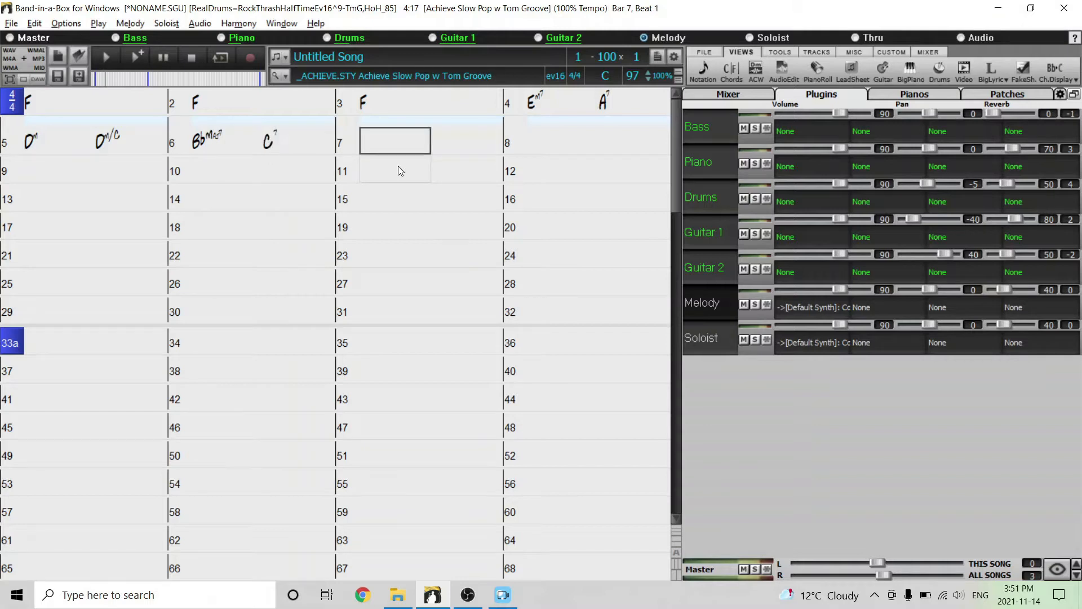
# - Enter F and Em in bar 7, and Dm7 and G7 in bar 8
pyautogui.write('F')
pyautogui.press('Return')
pyautogui.write('Em')
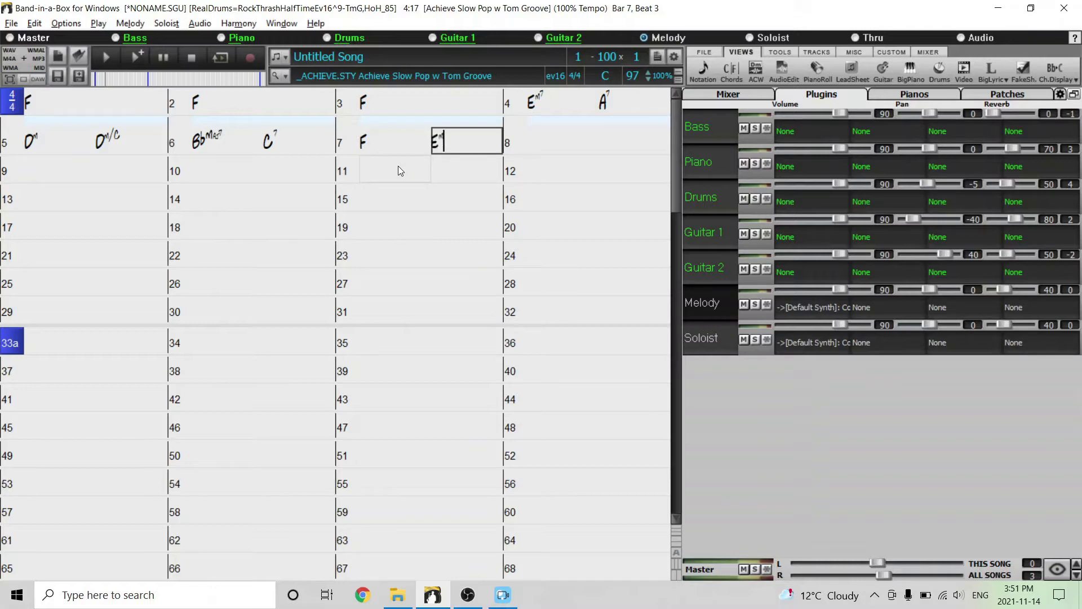
pyautogui.press('Return')
pyautogui.write('Dm7')
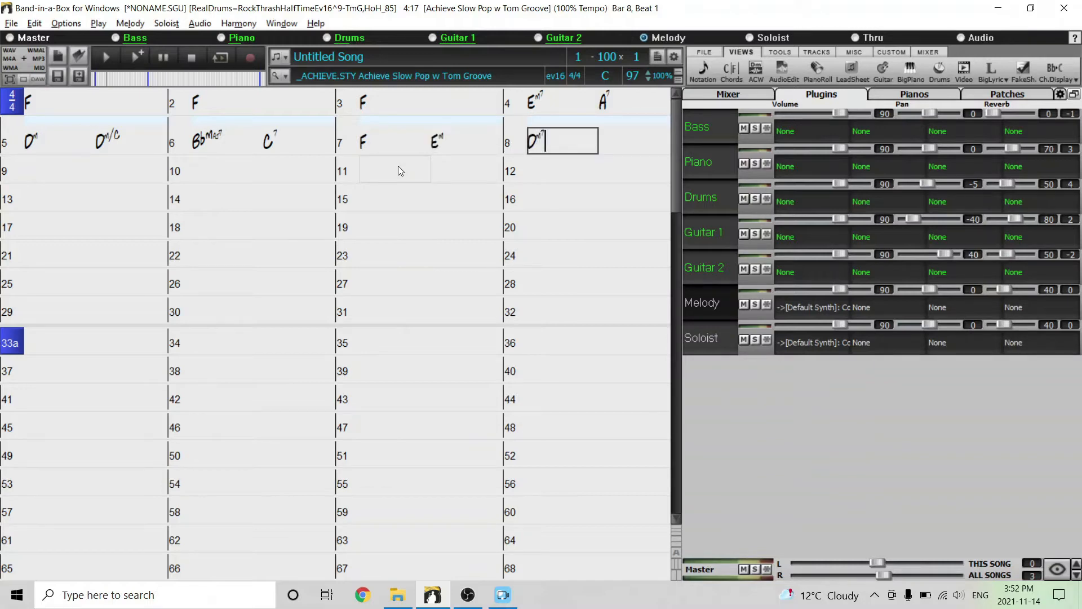
pyautogui.press('Return')
pyautogui.write('G7')
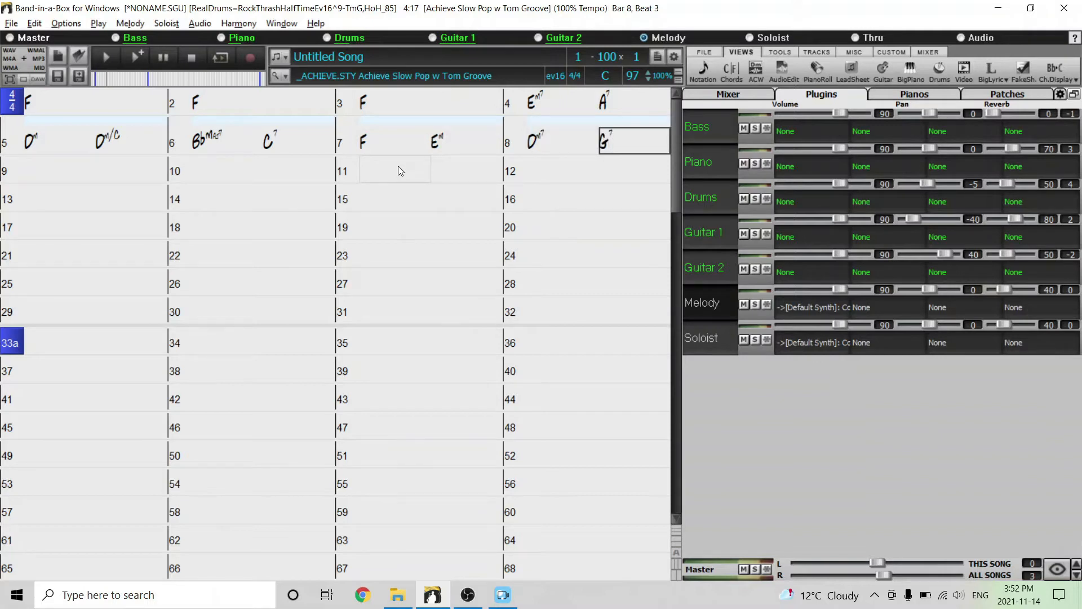
pyautogui.press('Return')
# - Enter Bb and F in bar 9, and play the song from the start through that bar
pyautogui.write('Bb')
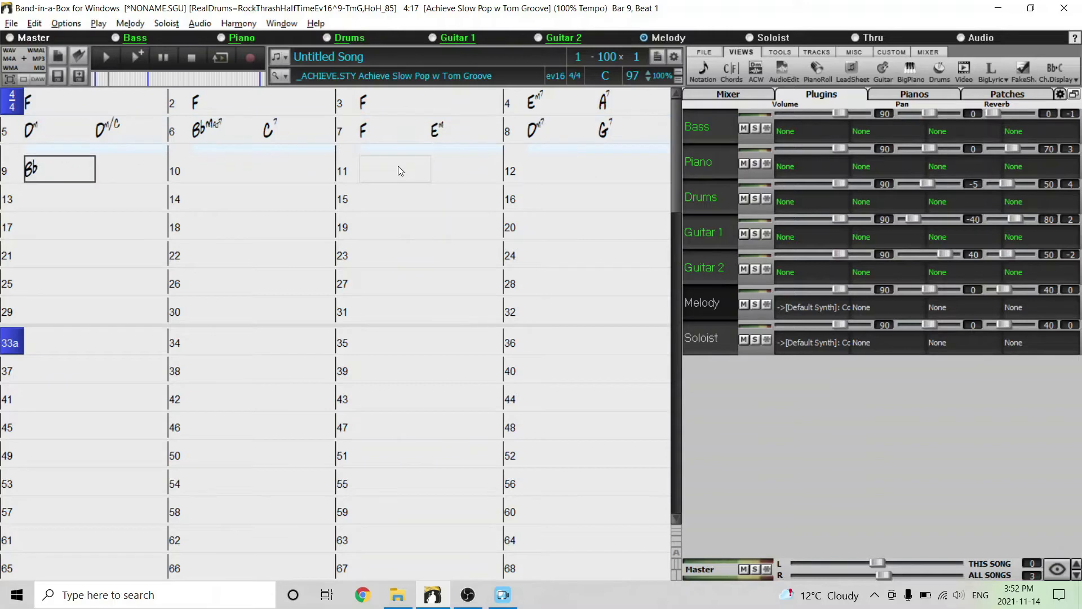
pyautogui.press('Return')
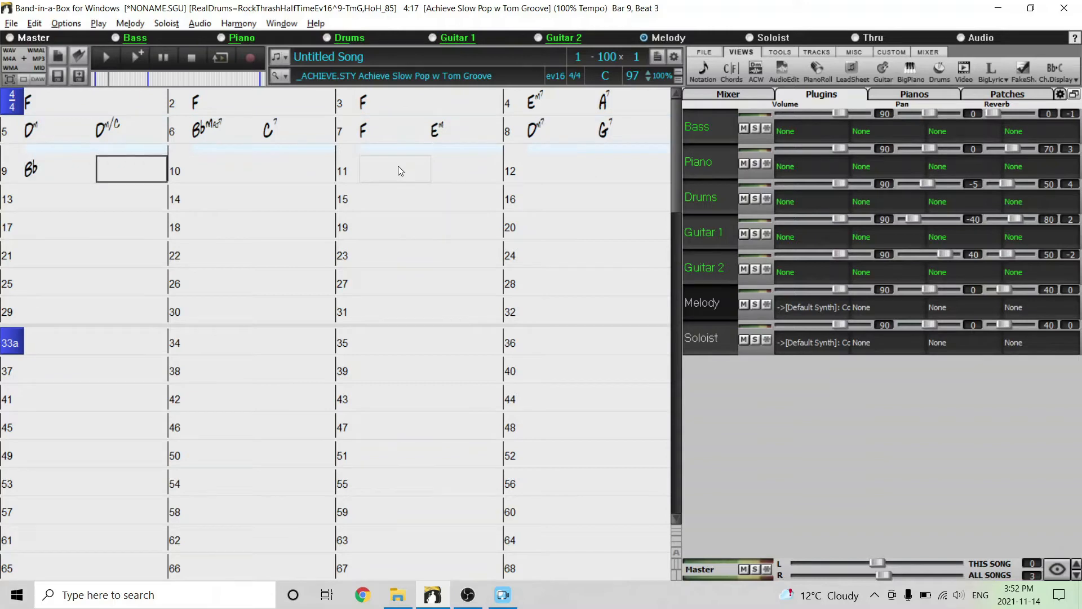
pyautogui.write('F')
pyautogui.click(197, 168)
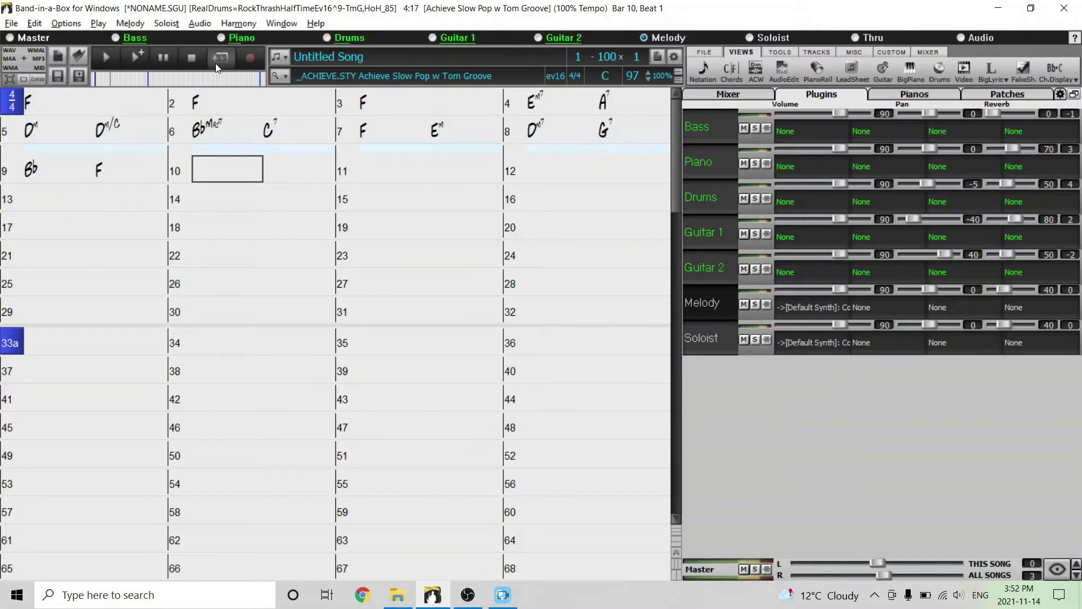
pyautogui.click(111, 57)
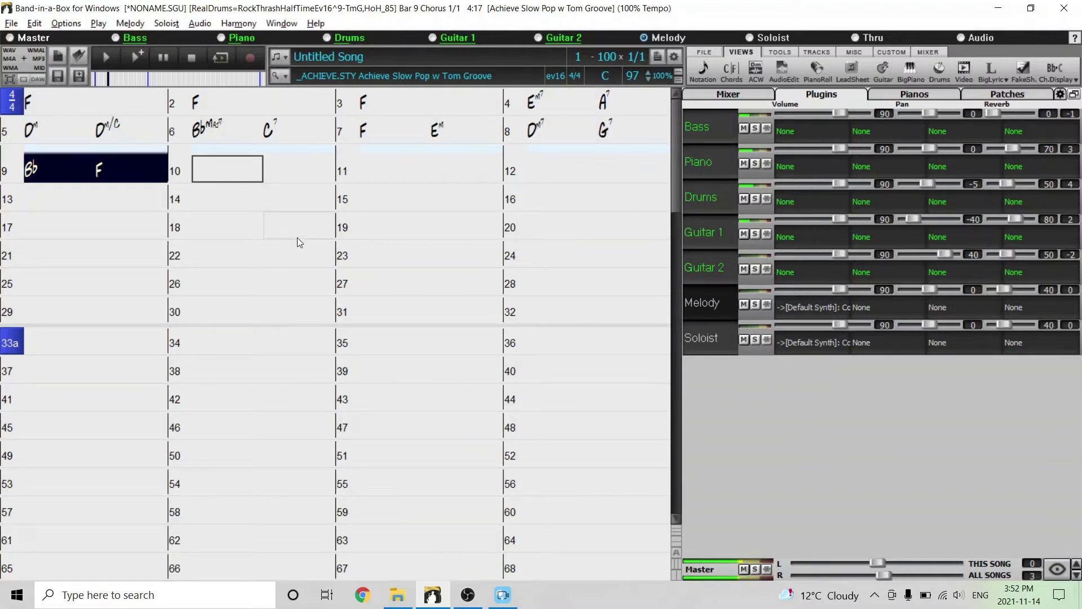
pyautogui.click(197, 53)
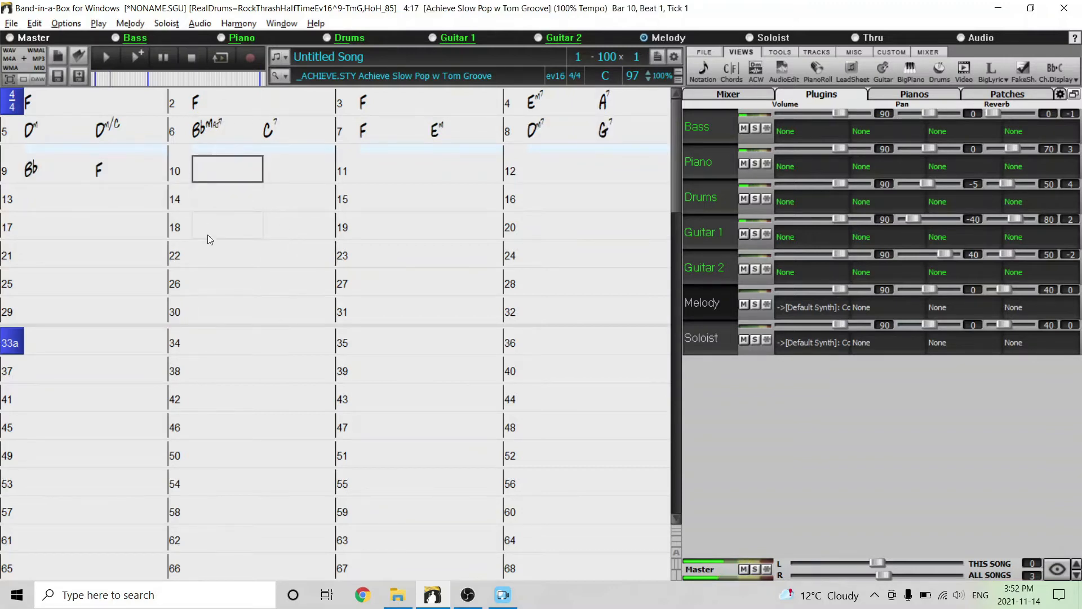
# - Move the Em chord in bar 7 from beat 3 to beat 4
pyautogui.click(377, 137)
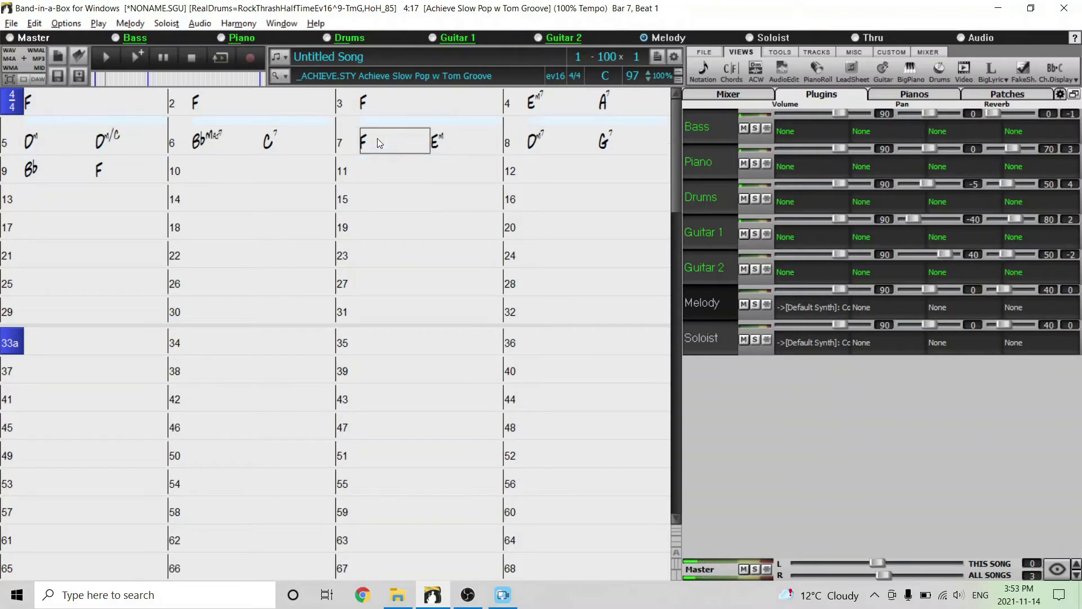
pyautogui.click(460, 151)
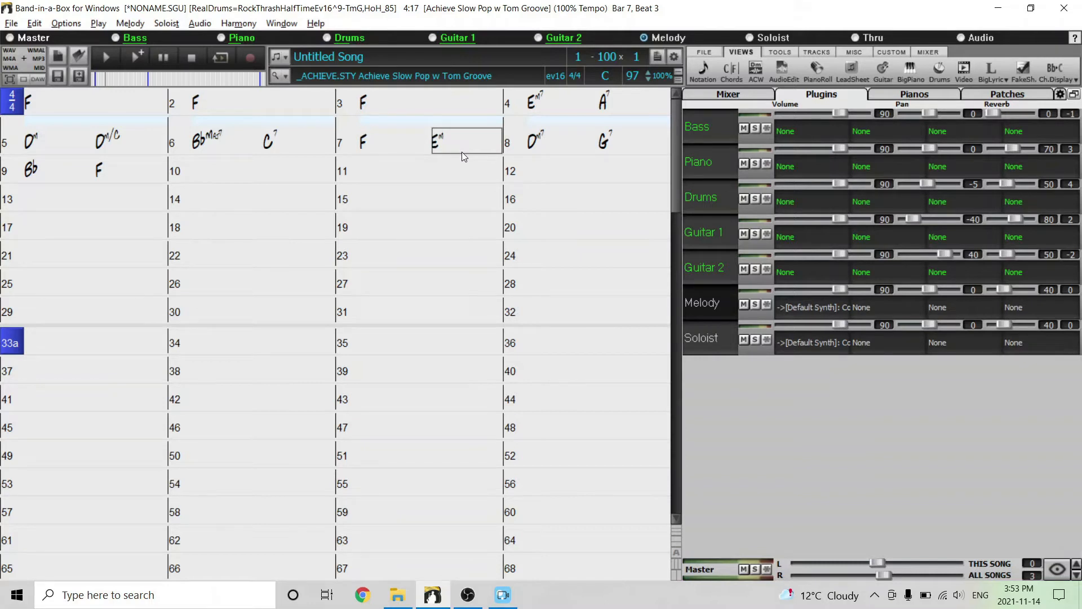
pyautogui.write('Em')
pyautogui.press('Return')
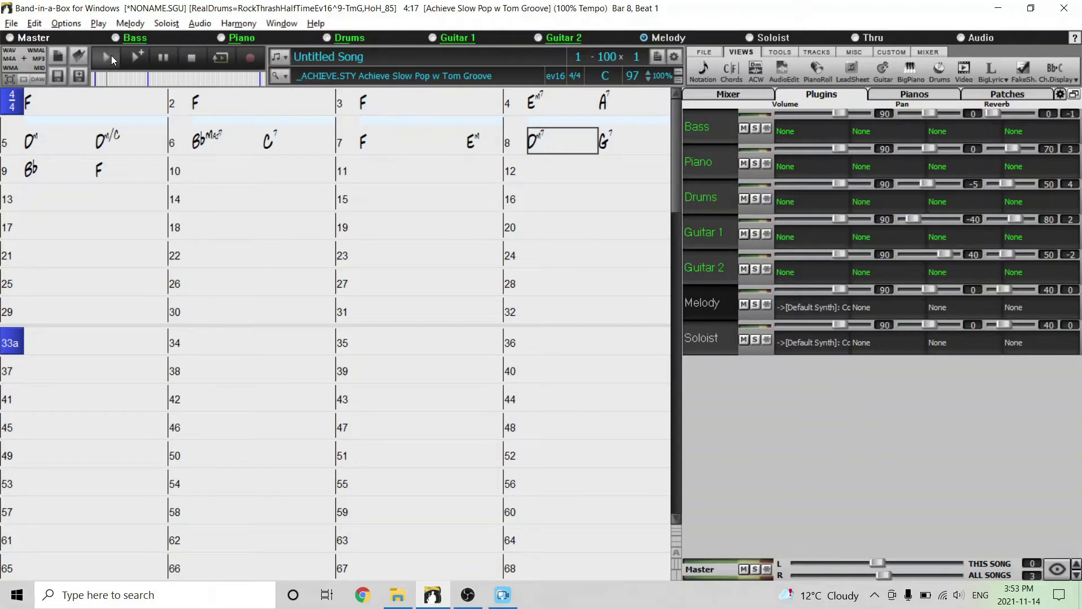
# - Stop the playback and copy the chords of bars 3 to 9 to the bars starting at bar 10
pyautogui.click(391, 101)
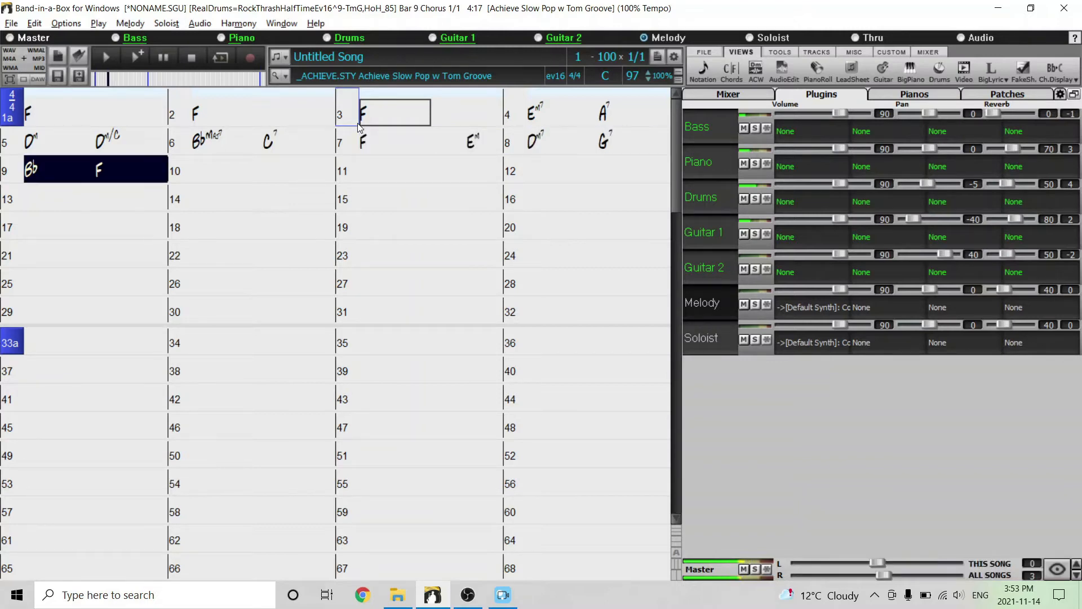
pyautogui.click(192, 57)
pyautogui.moveTo(389, 104); pyautogui.dragTo(107, 162)
pyautogui.hotkey('ctrl', 'c')
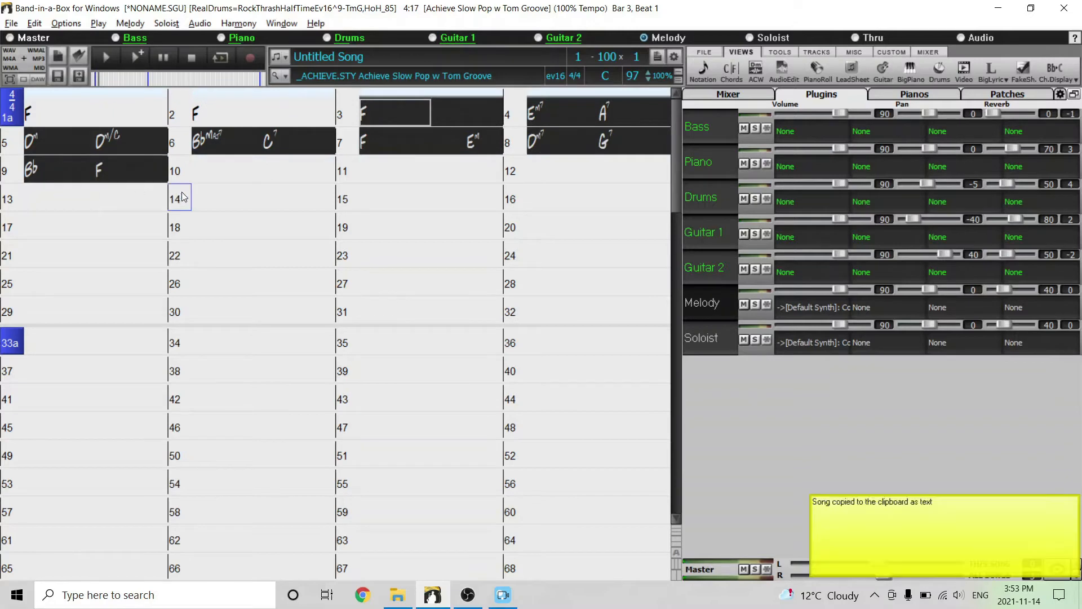
pyautogui.rightClick(232, 142)
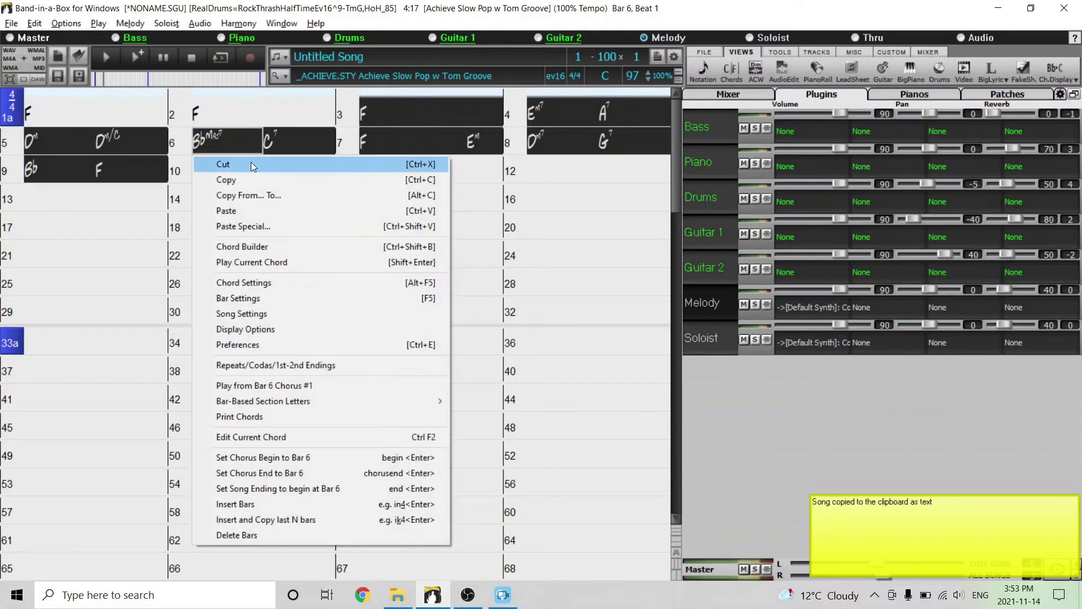
pyautogui.click(195, 184)
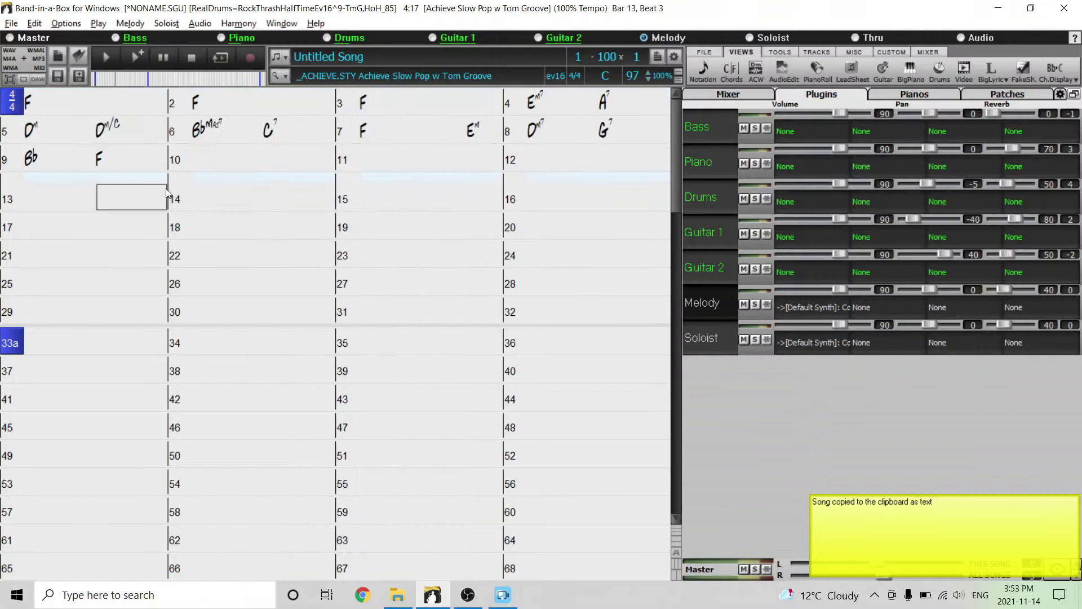
pyautogui.click(240, 169)
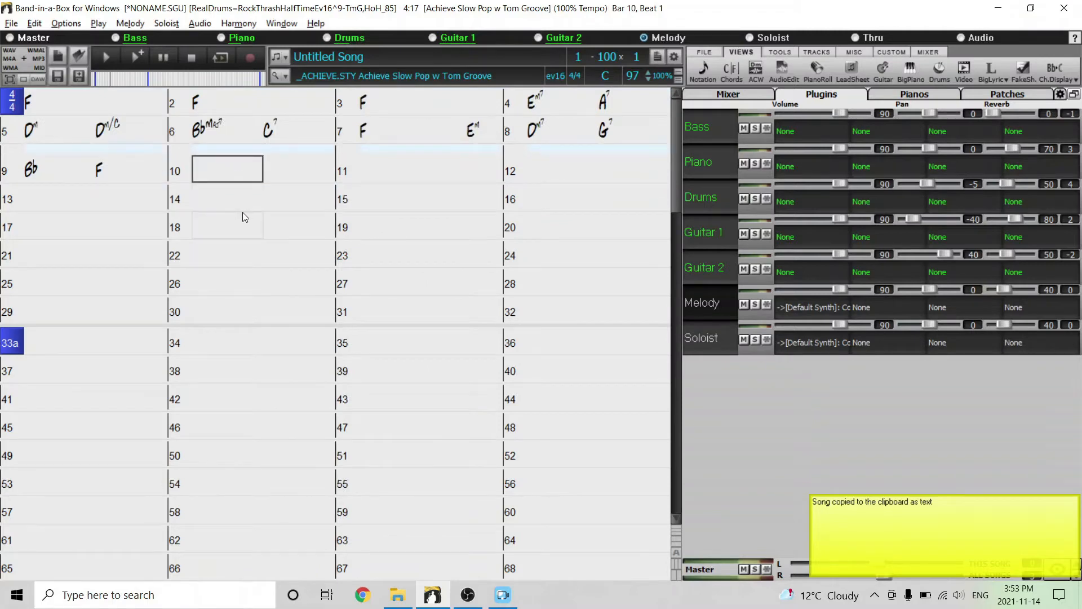
pyautogui.hotkey('ctrl', 'v')
pyautogui.rightClick(235, 172)
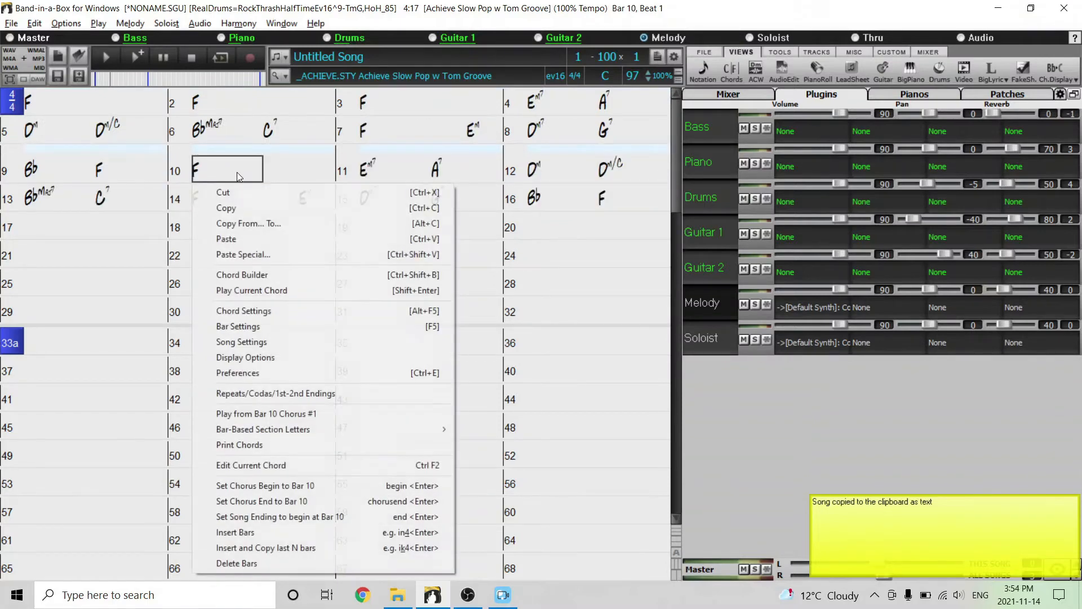
# - Enter Em7 and A7 in bar 17
pyautogui.click(226, 238)
pyautogui.click(130, 232)
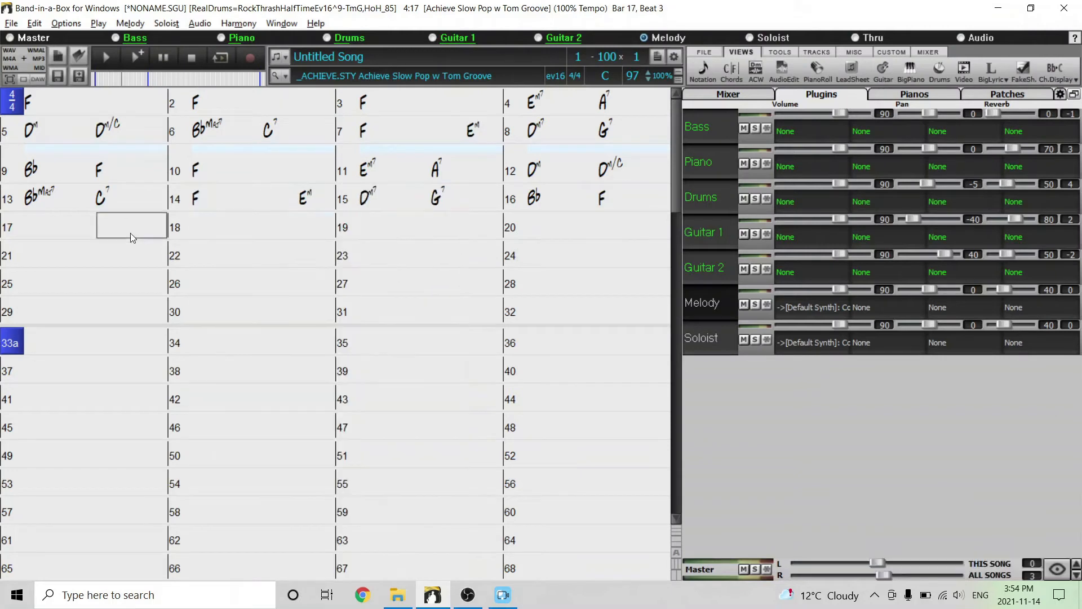
pyautogui.click(56, 223)
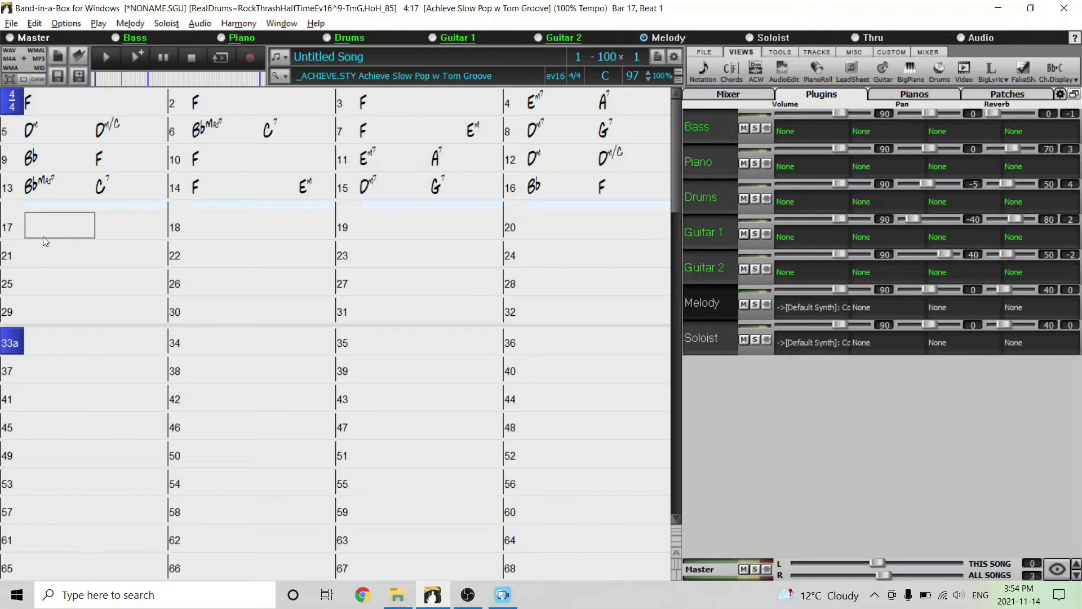
pyautogui.write('Em7')
pyautogui.press('Return')
pyautogui.write('A7')
pyautogui.press('Return')
# - Enter Dm, C, Bb and Dm/A in bar 18, C7 in bar 19, and F in bar 20
pyautogui.write('Dm,C')
pyautogui.press('Return')
pyautogui.write('Bb,D7/A')
pyautogui.press('Return')
pyautogui.write('C7')
pyautogui.press('Return')
pyautogui.press('Return')
pyautogui.write('F')
# - Copy the chords of bars 17 to 20 to the bars starting at bar 21
pyautogui.moveTo(33, 231); pyautogui.dragTo(552, 228)
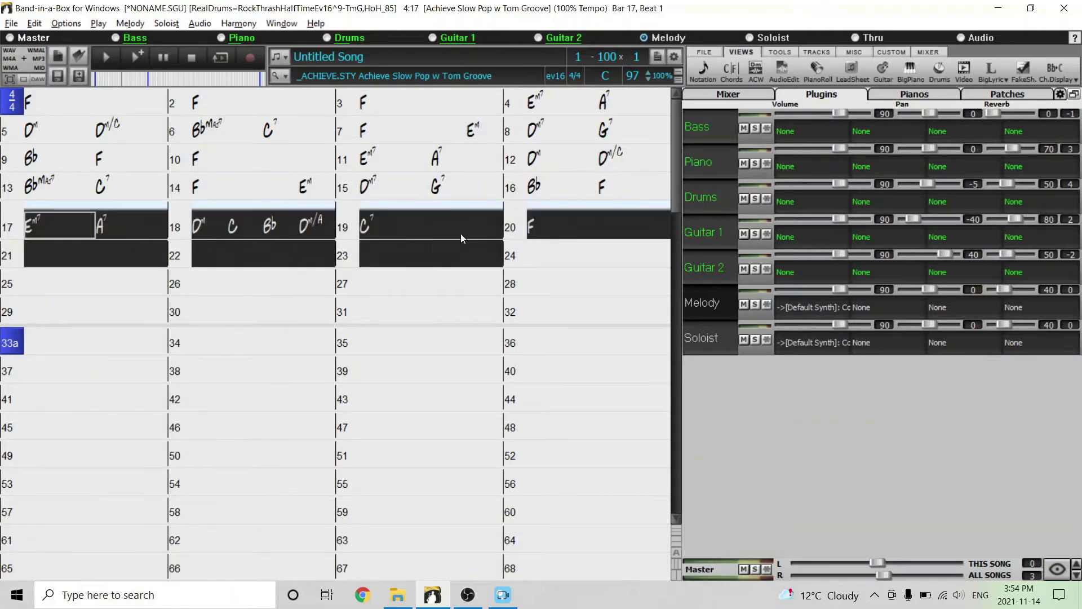
pyautogui.hotkey('ctrl', 'c')
pyautogui.click(91, 258)
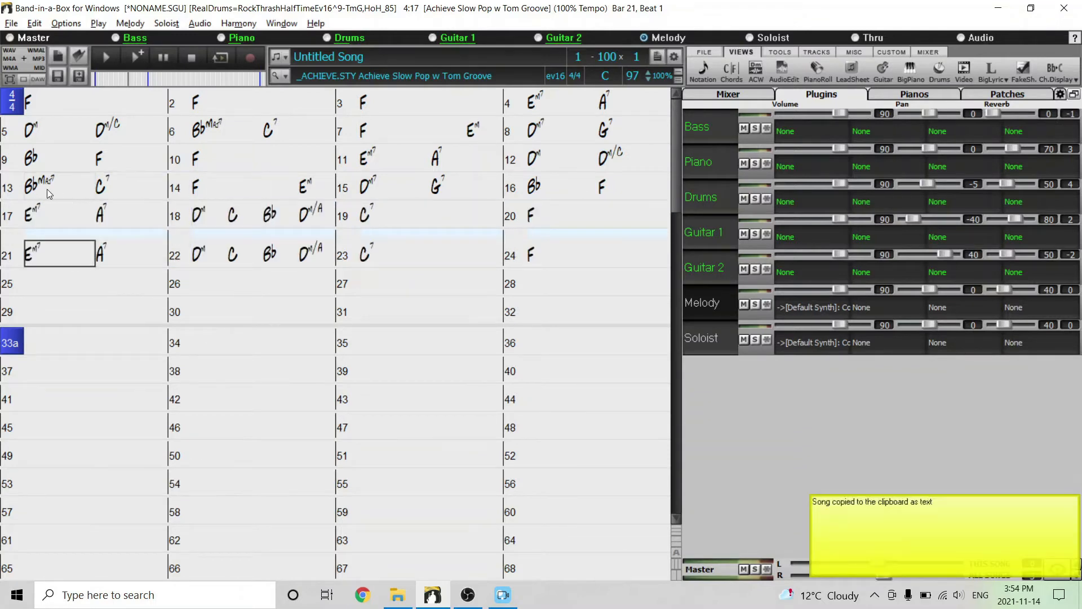
# - Play the song from bar 14 through the bridge chords, and stop the playback
pyautogui.click(212, 187)
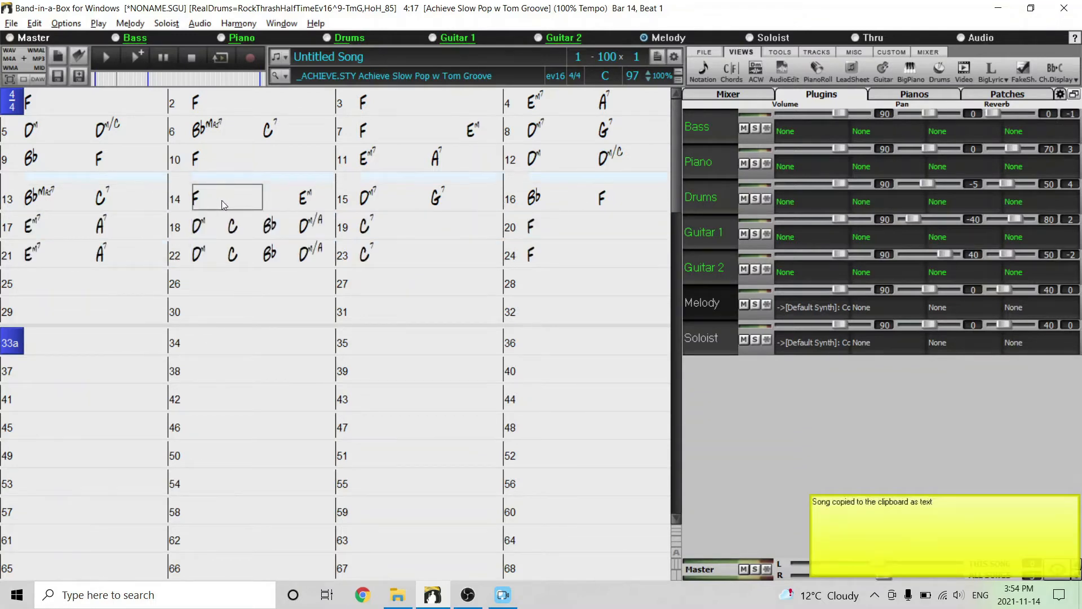
pyautogui.doubleClick(223, 201)
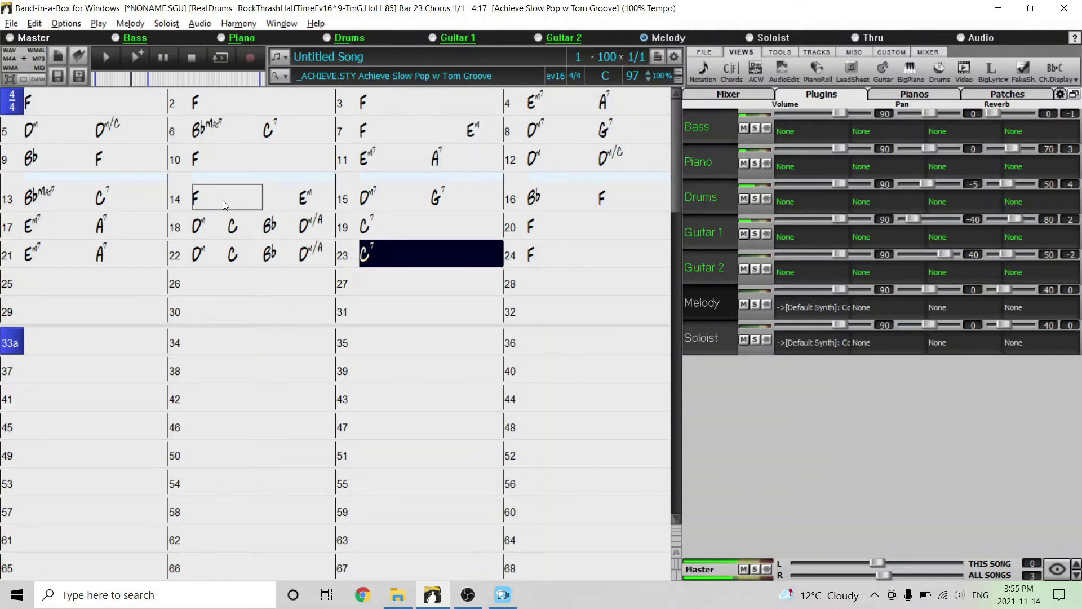
pyautogui.click(190, 56)
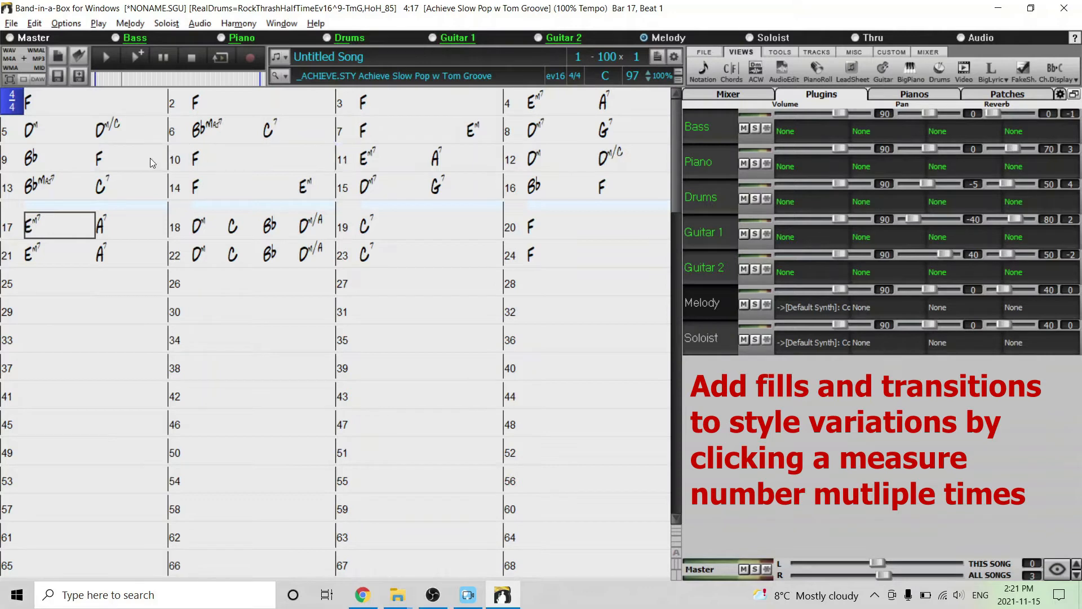
# - Place B part markers at bars 17 and 21 so the bridge uses the style's second variation
pyautogui.click(10, 233)
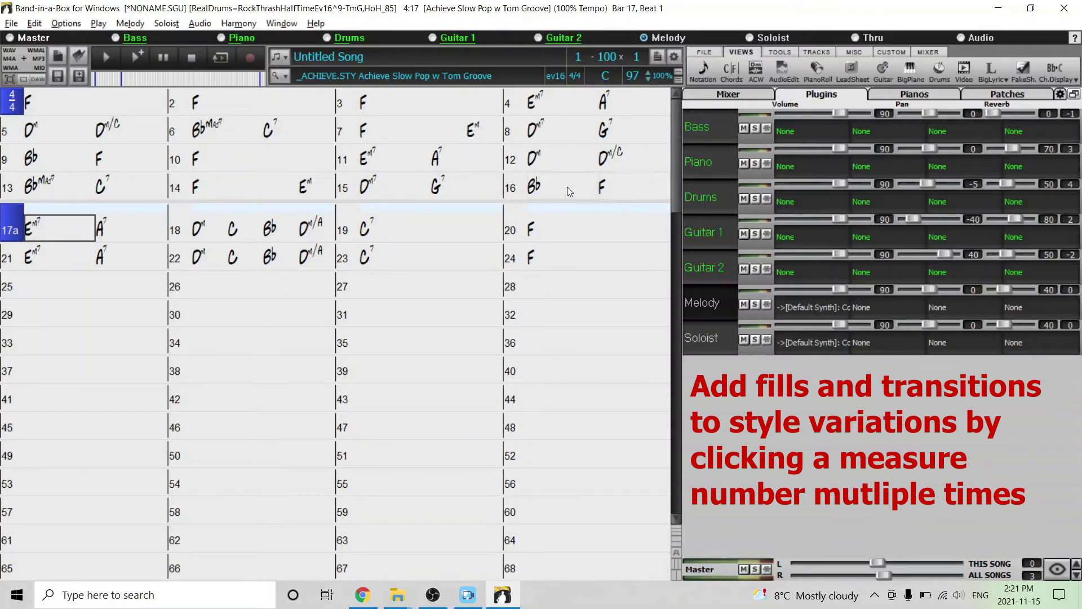
pyautogui.click(13, 231)
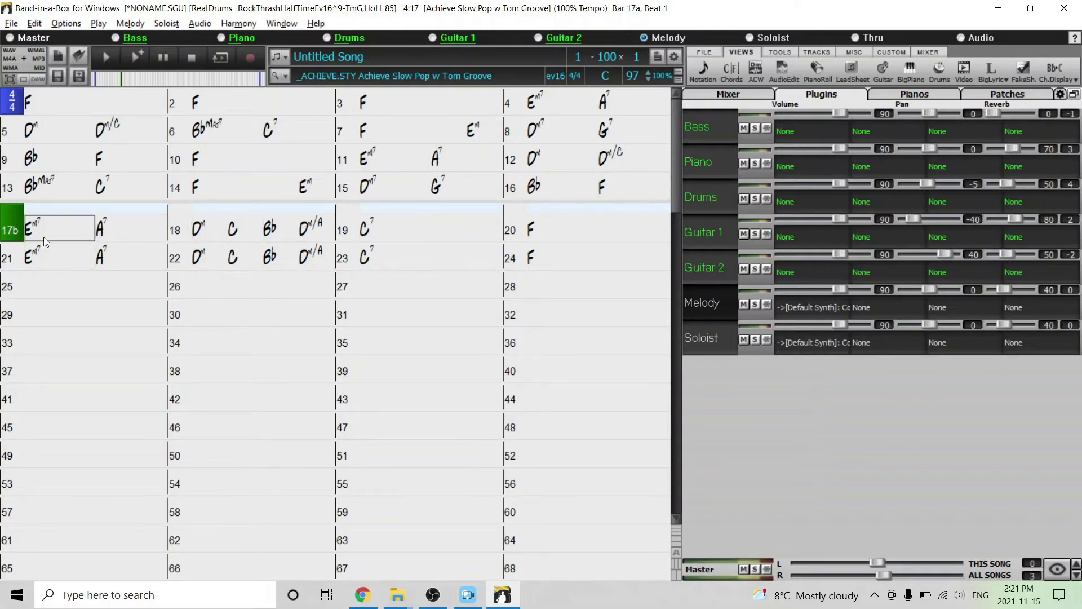
pyautogui.click(9, 258)
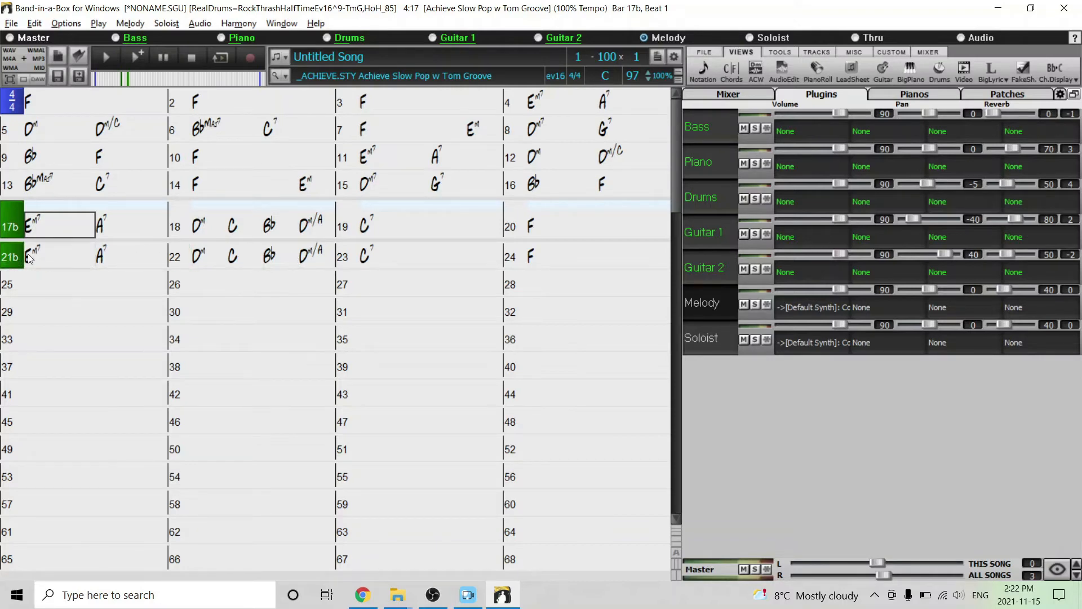
# - Play the song from bar 15 through bar 24 to hear the style variations, and stop the playback
pyautogui.click(382, 183)
pyautogui.doubleClick(399, 202)
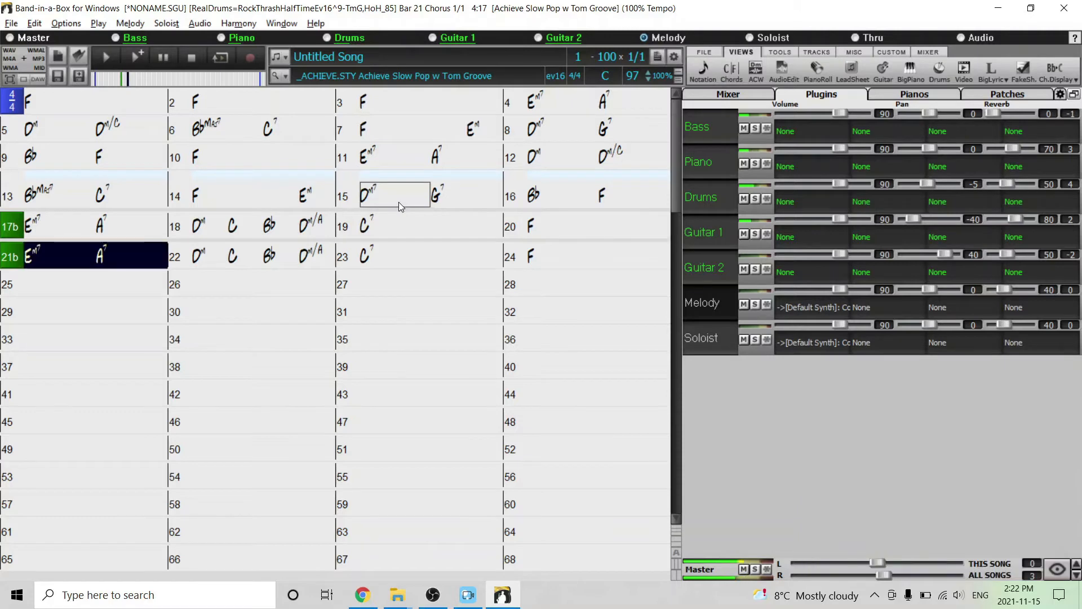
pyautogui.click(398, 202)
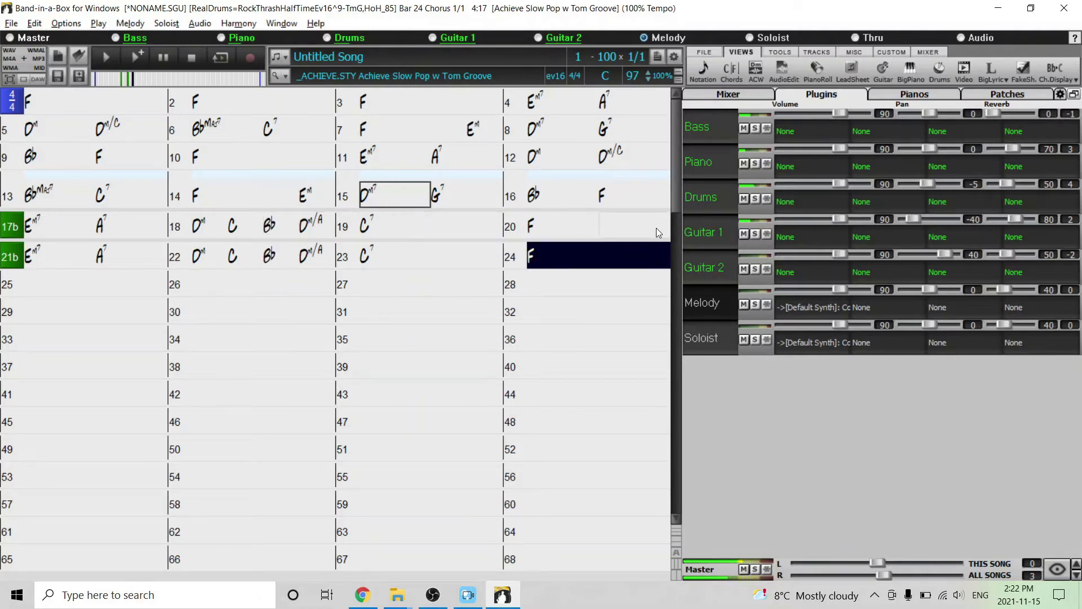
pyautogui.click(191, 56)
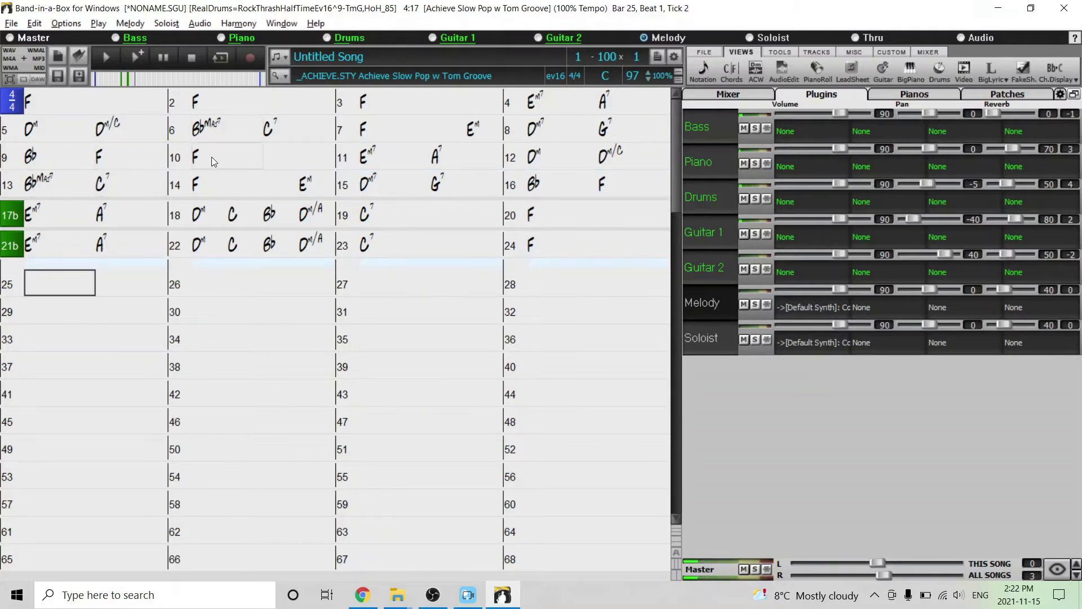
# - Copy the chords of bars 3 to 9 to the bars starting at bar 25, and place an A part marker at bar 25
pyautogui.moveTo(373, 103); pyautogui.dragTo(115, 155)
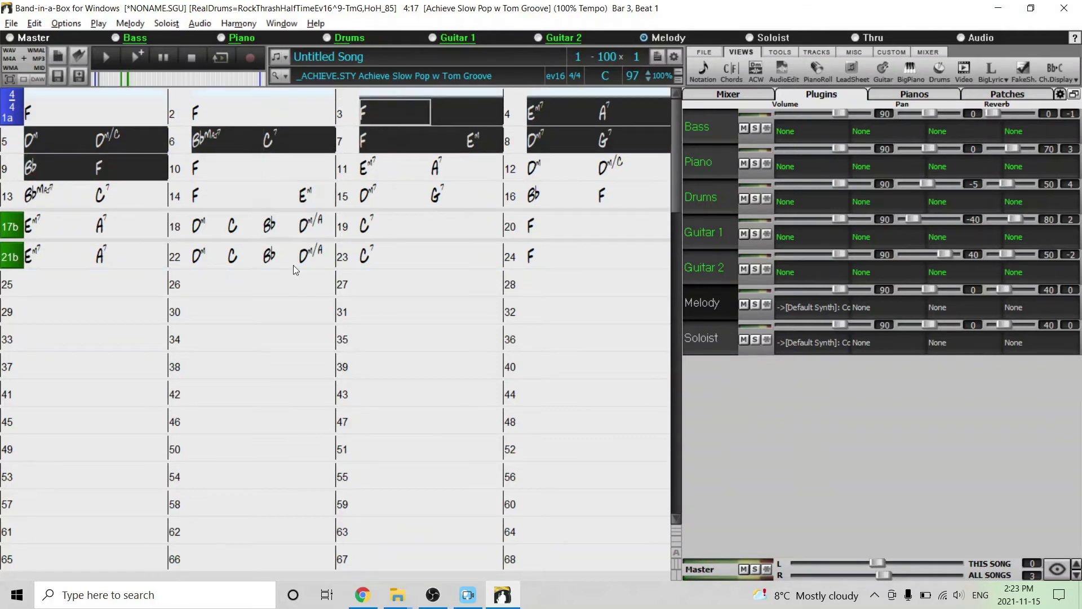
pyautogui.hotkey('ctrl', 'c')
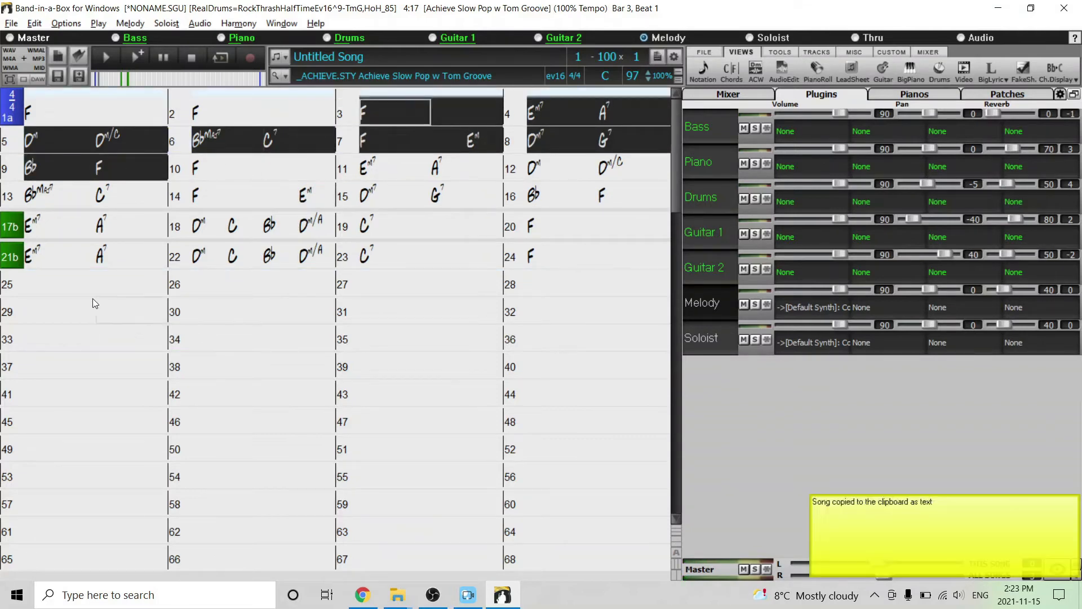
pyautogui.click(40, 288)
pyautogui.hotkey('ctrl', 'v')
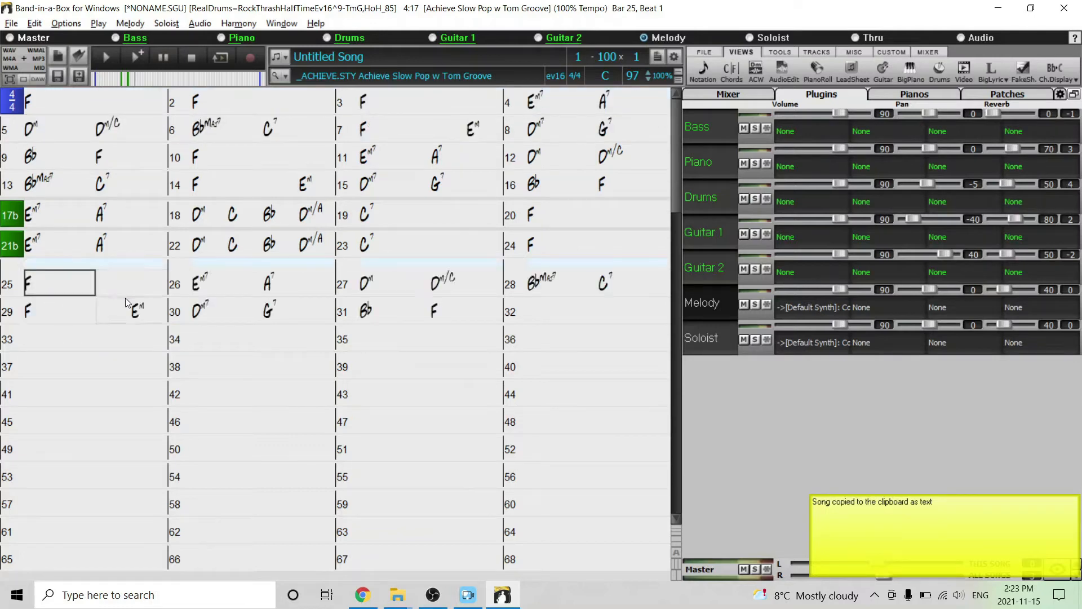
pyautogui.click(19, 293)
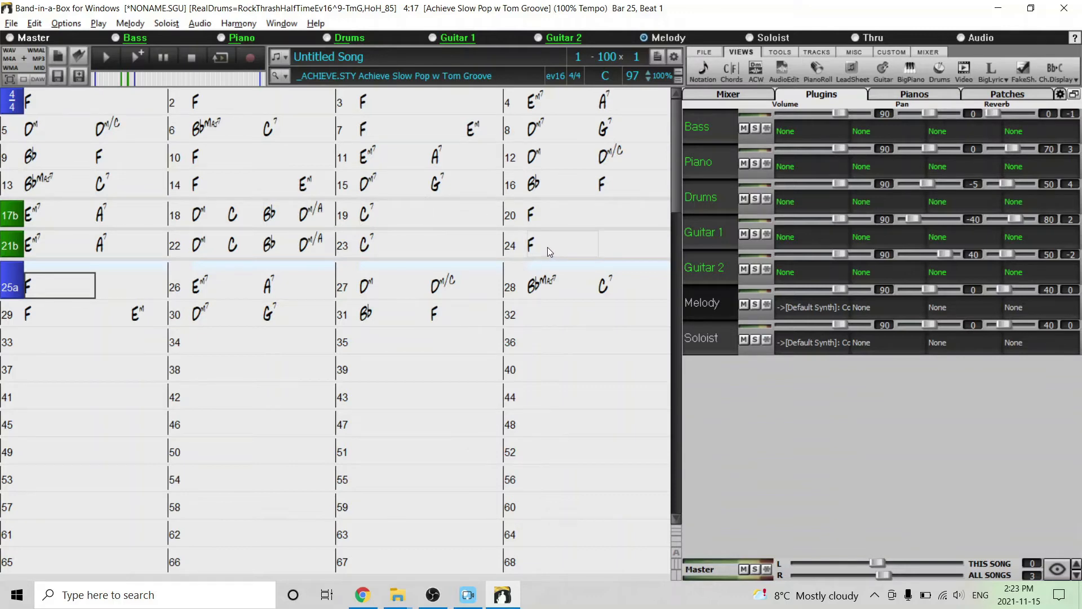
# - Play the song from bar 23 to hear the return to the verse, and stop the playback
pyautogui.click(382, 247)
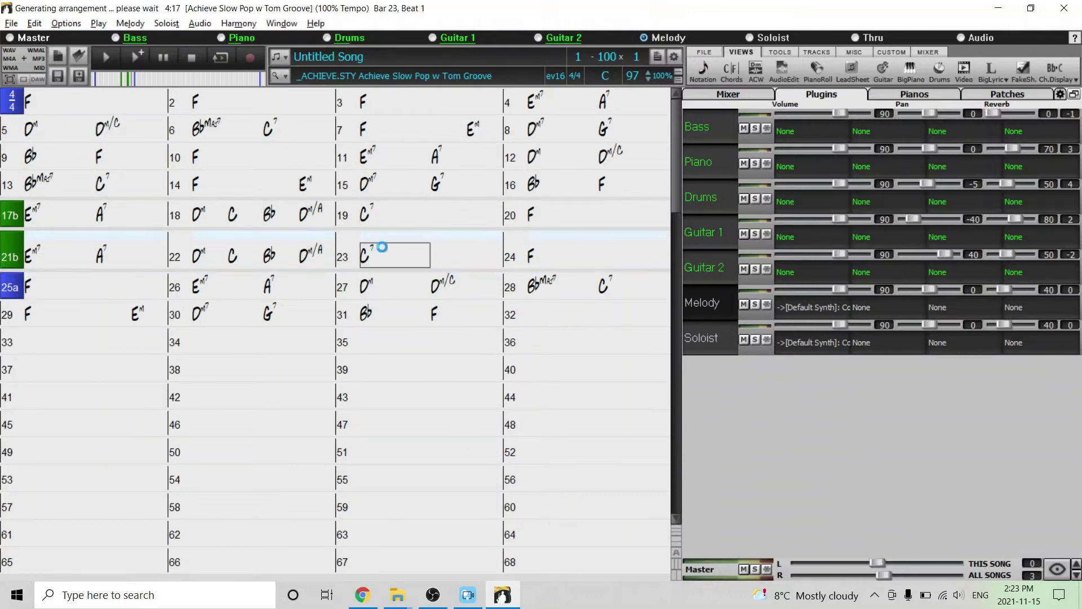
pyautogui.hotkey('ctrl', 'F4')
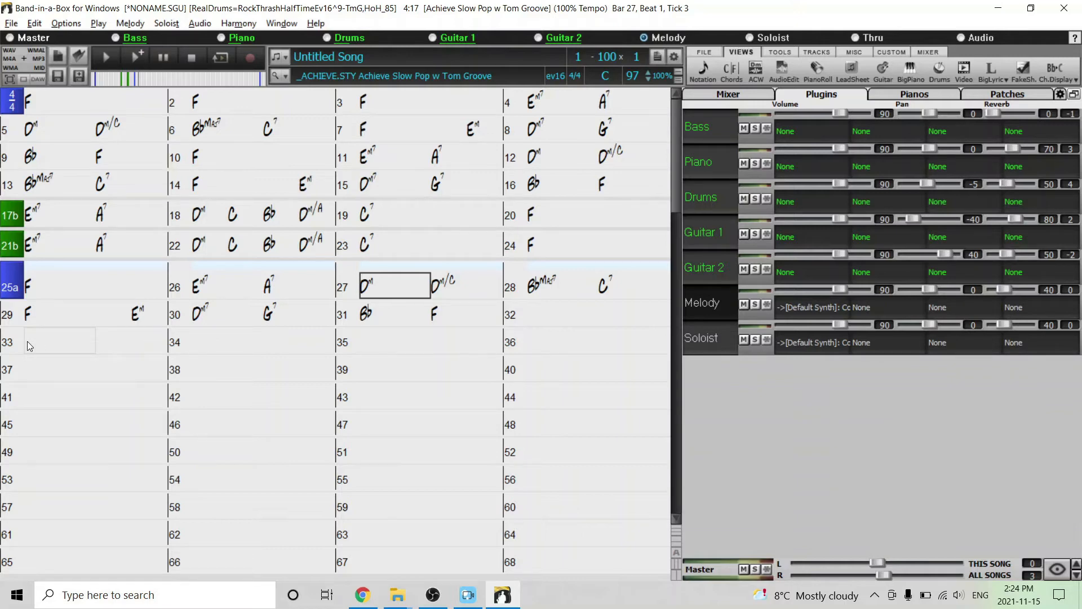
# - Copy the bridge in bars 17 to 24 to the bars starting at bar 33
pyautogui.moveTo(42, 215); pyautogui.dragTo(567, 242)
pyautogui.hotkey('ctrl', 'c')
pyautogui.click(49, 345)
pyautogui.hotkey('ctrl', 'v')
# - Copy the verse that starts at bar 25 to the bars starting at bar 41
pyautogui.moveTo(42, 275); pyautogui.dragTo(625, 303)
pyautogui.hotkey('ctrl', 'c')
pyautogui.click(60, 402)
pyautogui.hotkey('ctrl', 'v')
# - Delete the blank bar 32 between the verse and the repeated bridge
pyautogui.hotkey('ctrl', 'Delete')
pyautogui.moveTo(571, 425); pyautogui.dragTo(626, 426)
pyautogui.hotkey('ctrl', 'Delete')
pyautogui.click(39, 454)
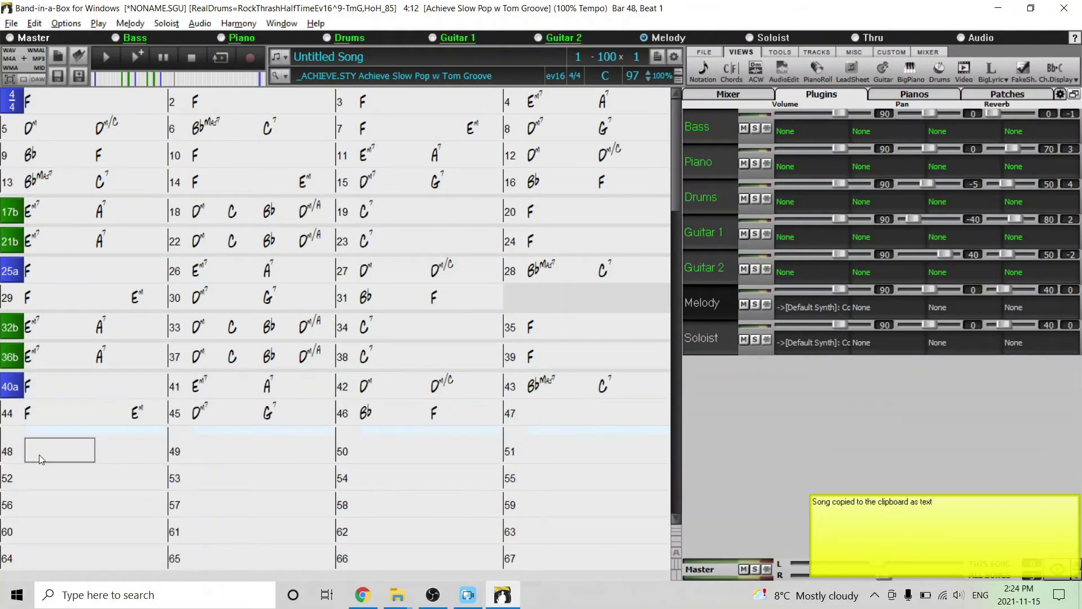
# - Add Em on beat 4 of bar 46, and enter Dm7 and G7 in bar 48
pyautogui.moveTo(401, 591)
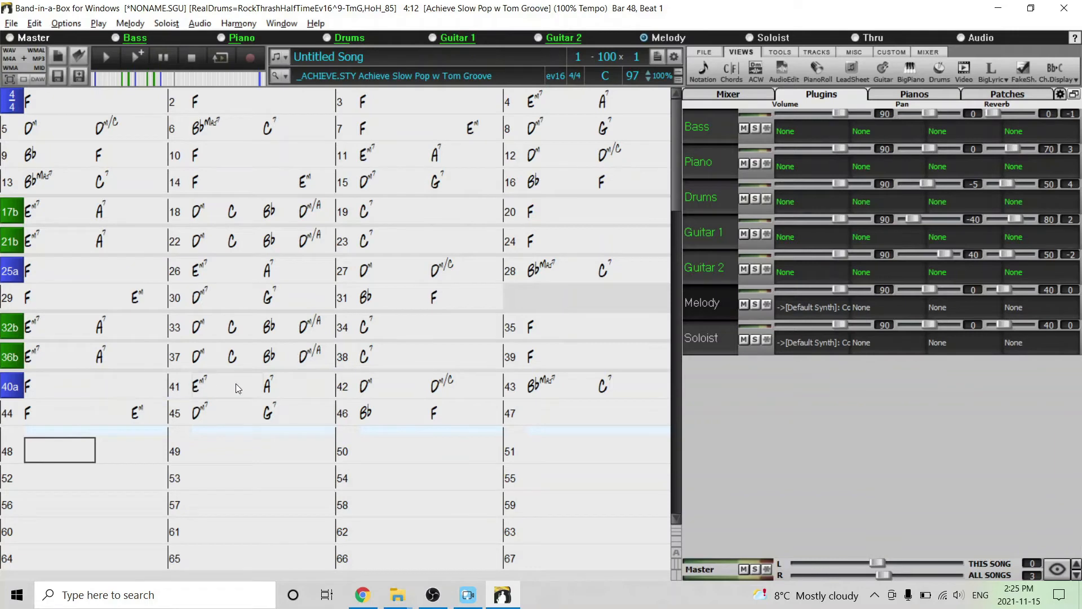
pyautogui.click(466, 429)
pyautogui.write('em')
pyautogui.press('Return')
pyautogui.click(66, 451)
pyautogui.write('dm7')
pyautogui.press('Return')
pyautogui.write('g7')
pyautogui.press('Return')
# - Enter Bb, F and Em in bar 49, and F in bar 50
pyautogui.write('bb')
pyautogui.press('Return')
pyautogui.write('f,em')
pyautogui.press('Return')
pyautogui.write('f')
pyautogui.press('Return')
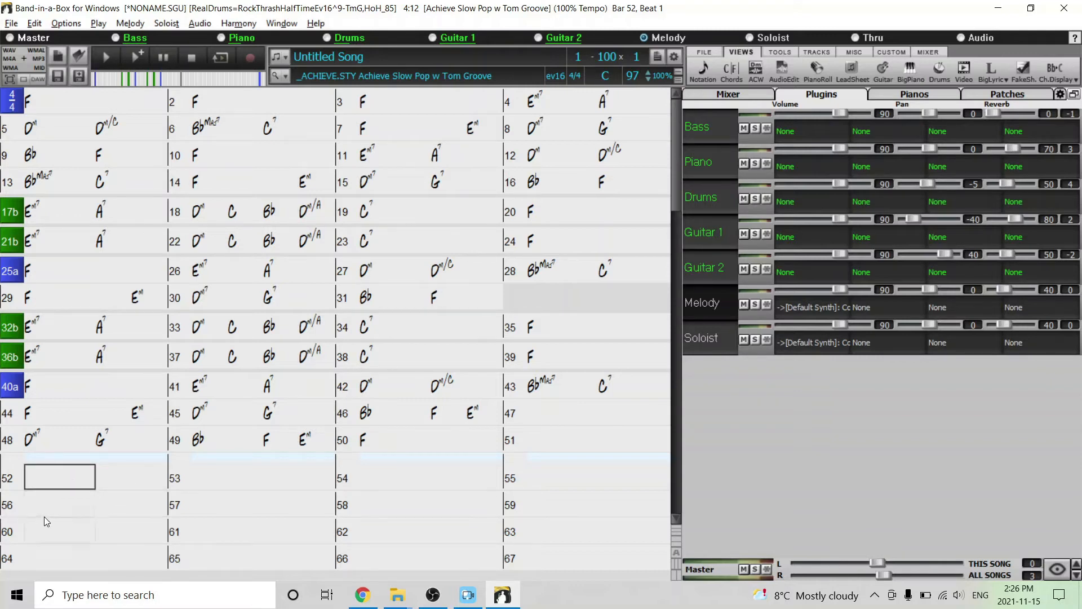
# - Turn off the generated 2 bar ending in the song settings
pyautogui.rightClick(219, 273)
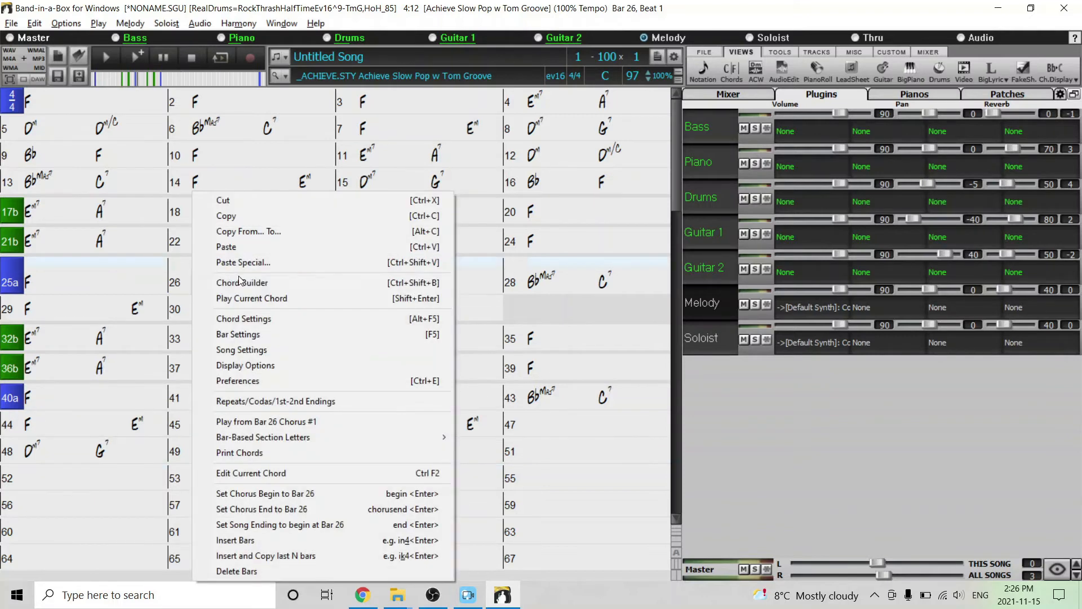
pyautogui.click(256, 352)
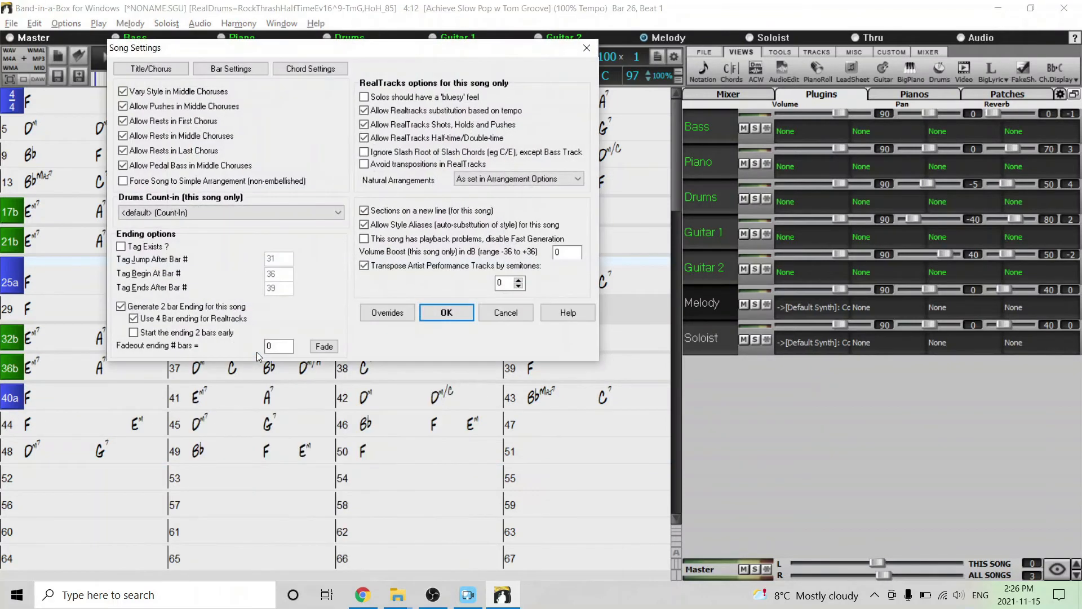
pyautogui.click(132, 310)
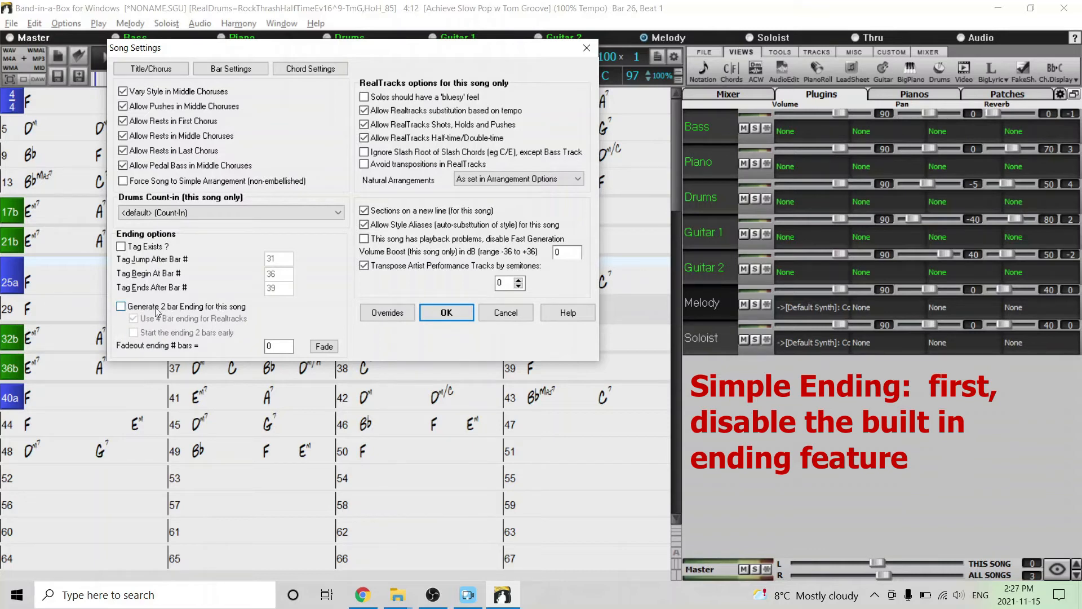
pyautogui.click(446, 313)
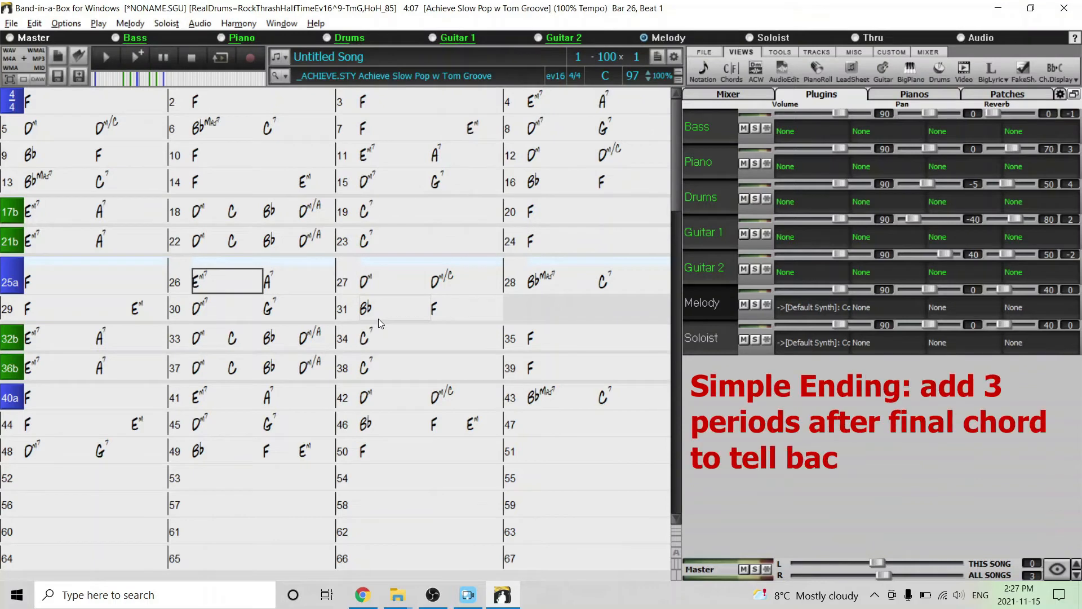
# - Add a hold (...) to the final F chord in bar 50
pyautogui.click(375, 453)
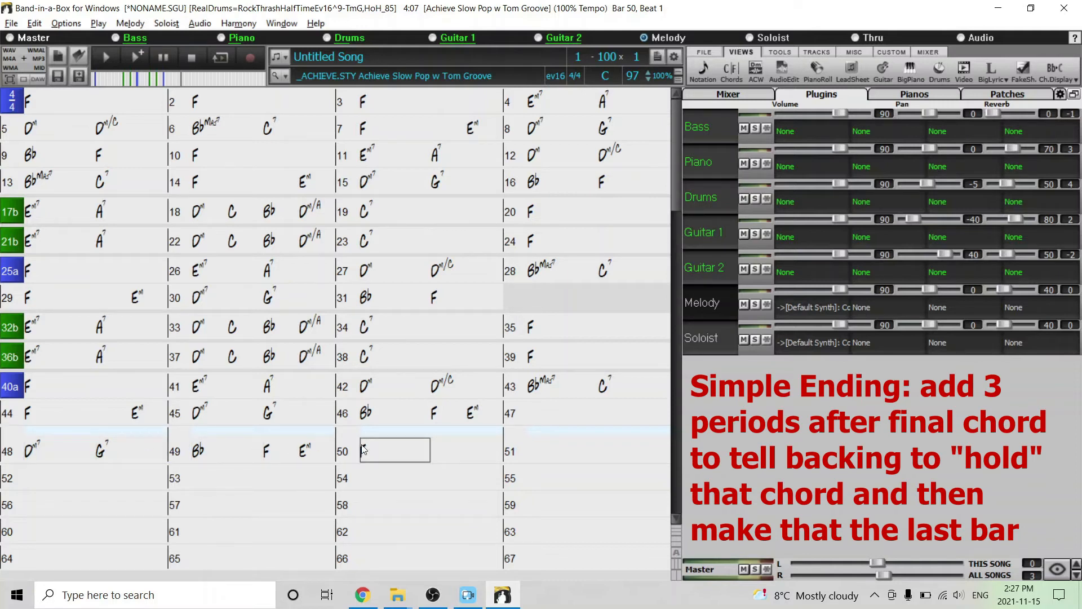
pyautogui.write('...')
pyautogui.press('Return')
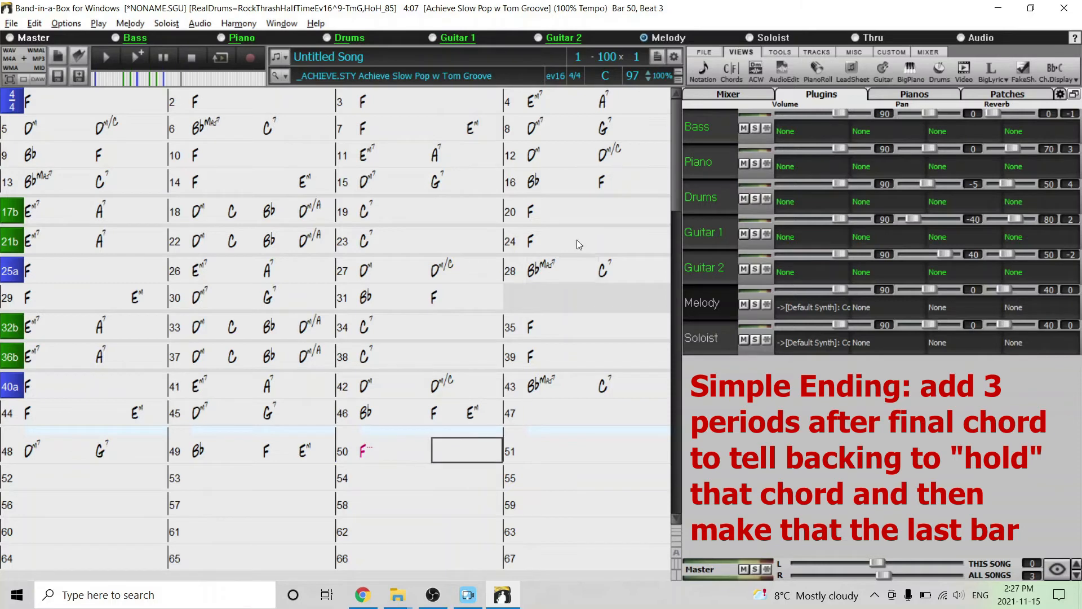
# - Set bar 50 as the last bar of the chorus
pyautogui.click(605, 57)
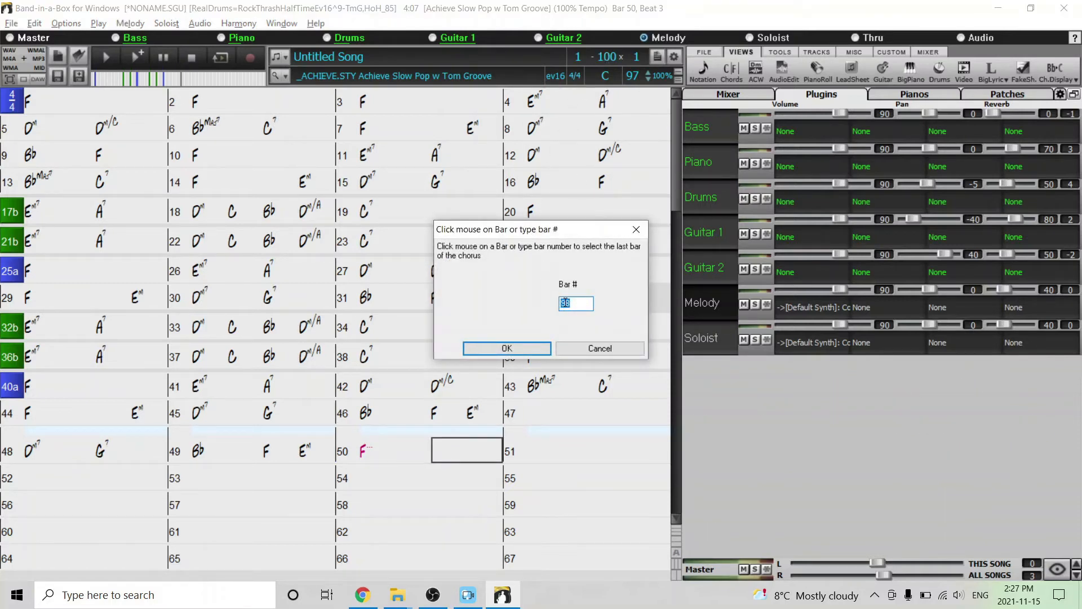
pyautogui.write('50')
pyautogui.click(507, 349)
# - Play the song from bar 48 to hear the held ending, and stop the playback
pyautogui.scroll(-1, 431, 361)
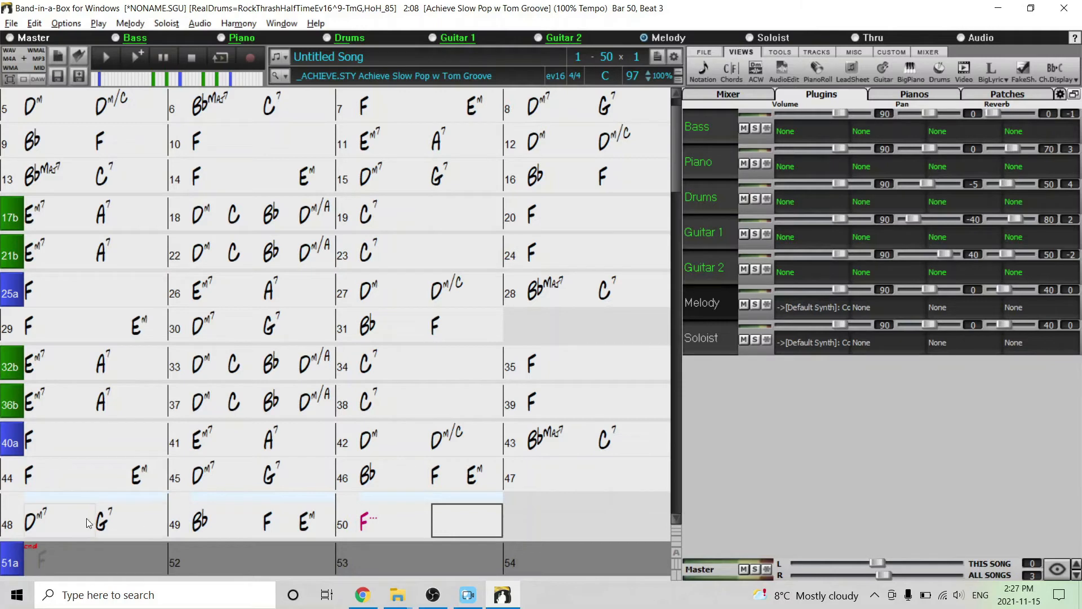
pyautogui.moveTo(64, 519); pyautogui.dragTo(92, 499)
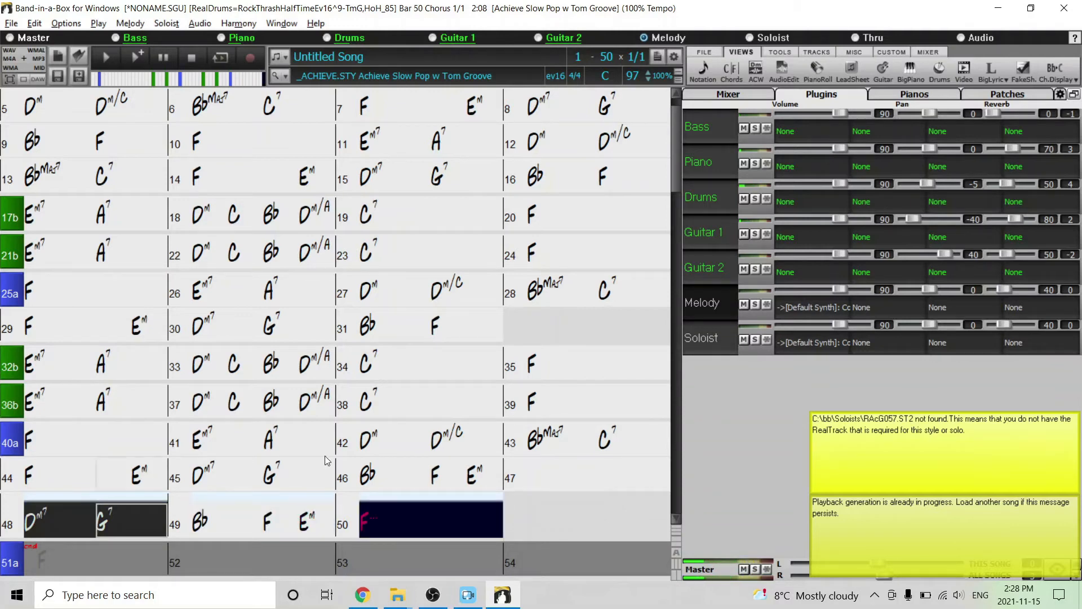
pyautogui.click(191, 57)
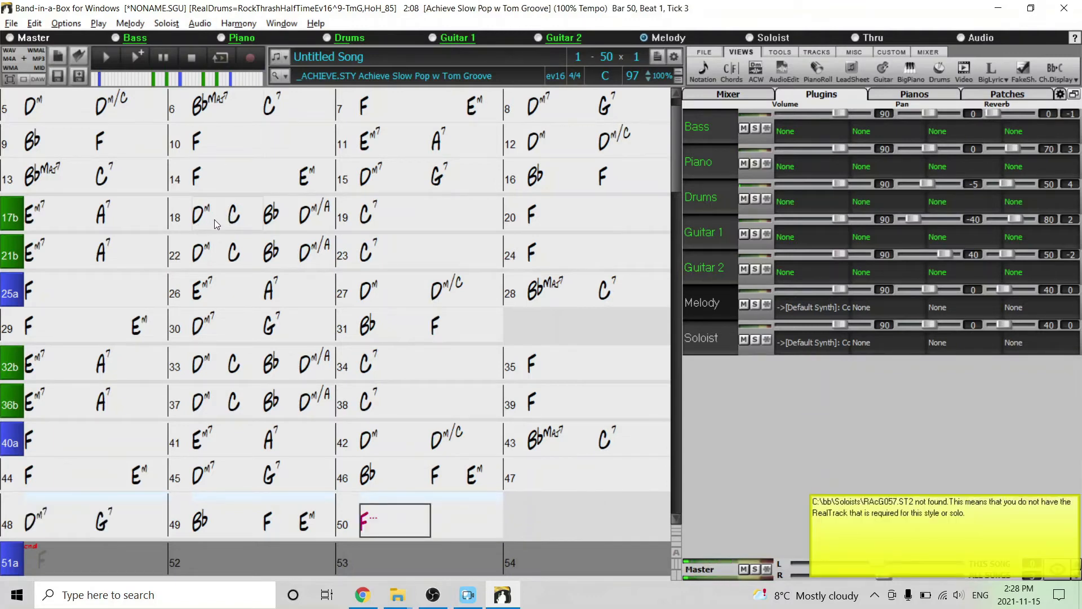
# - Review the special save formats available for exporting the song, without saving it
pyautogui.scroll(1, 177, 205)
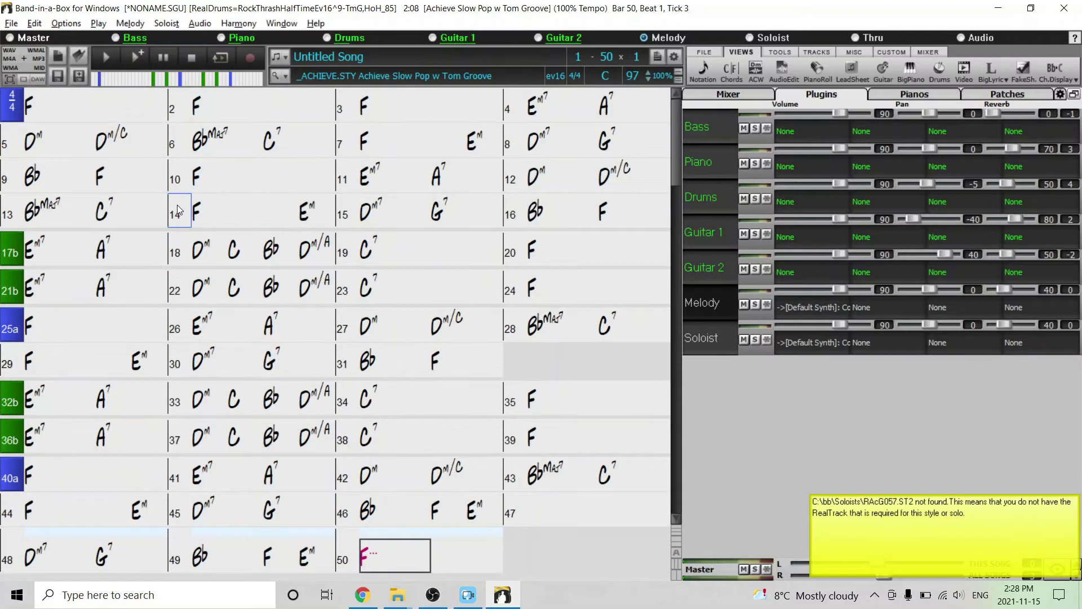
pyautogui.click(12, 22)
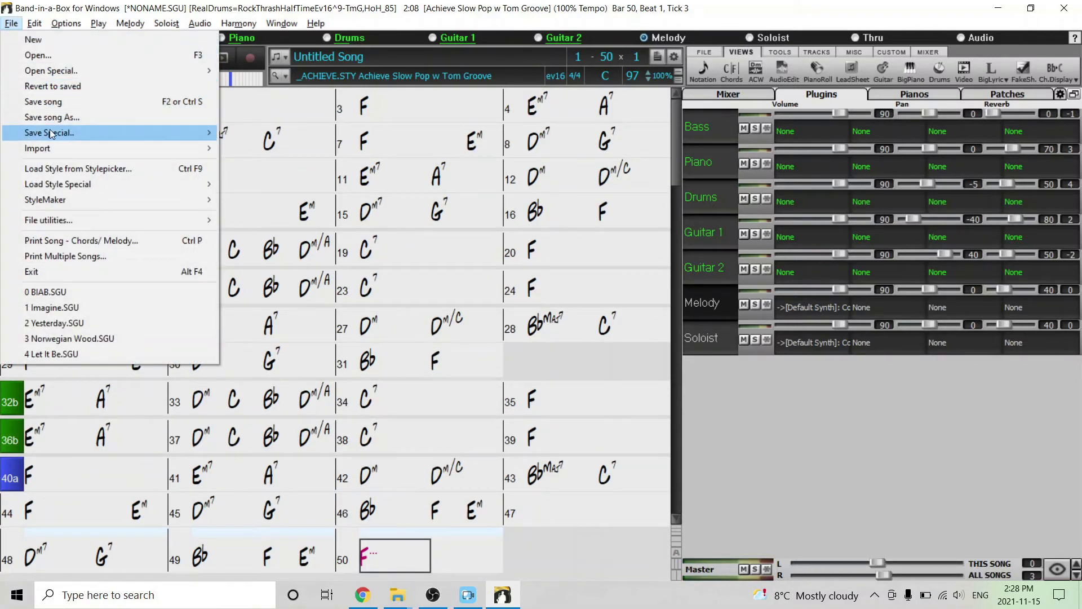
pyautogui.moveTo(206, 138)
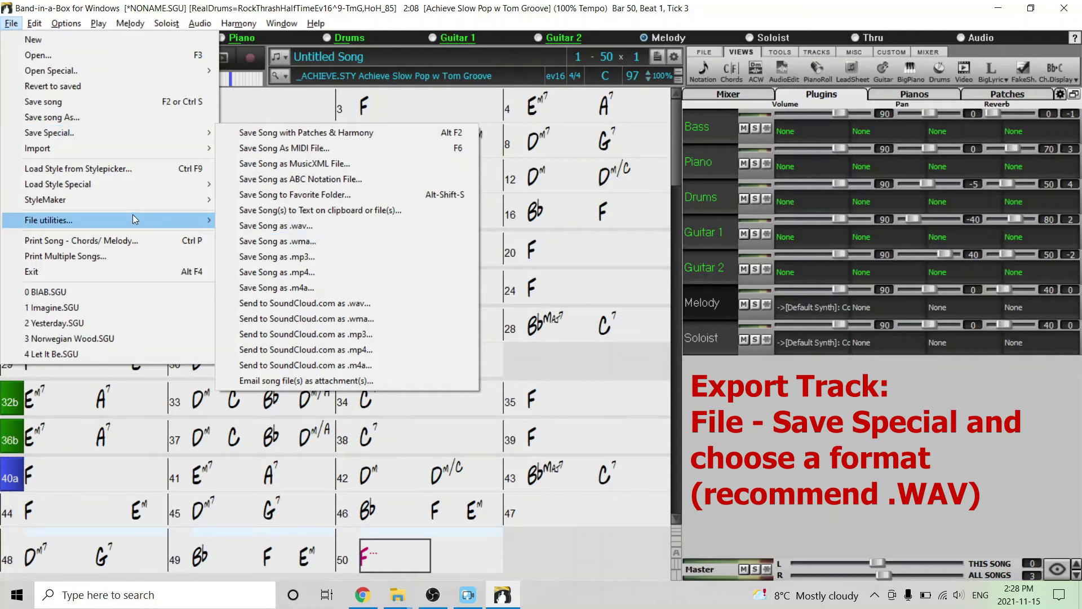
pyautogui.moveTo(133, 219)
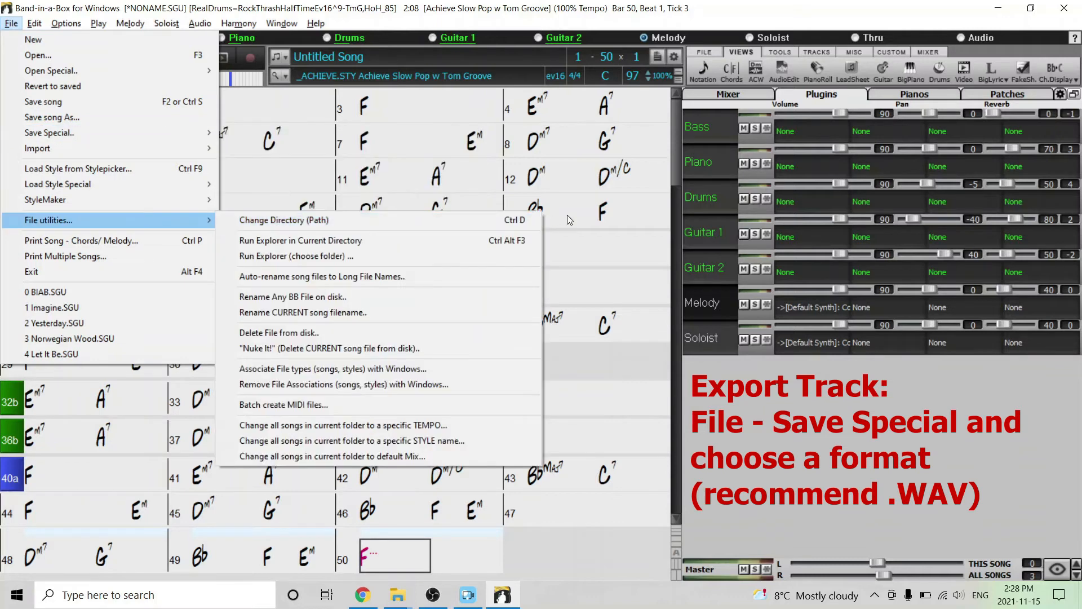
pyautogui.click(390, 149)
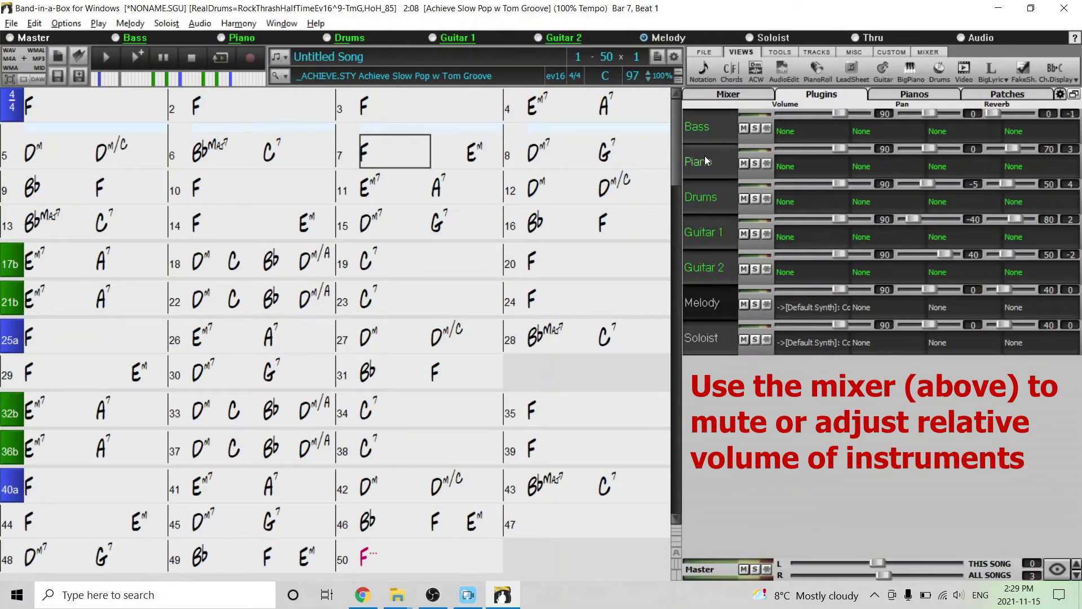
# - Mute and unmute the Piano track, and set its volume to 89
pyautogui.click(743, 163)
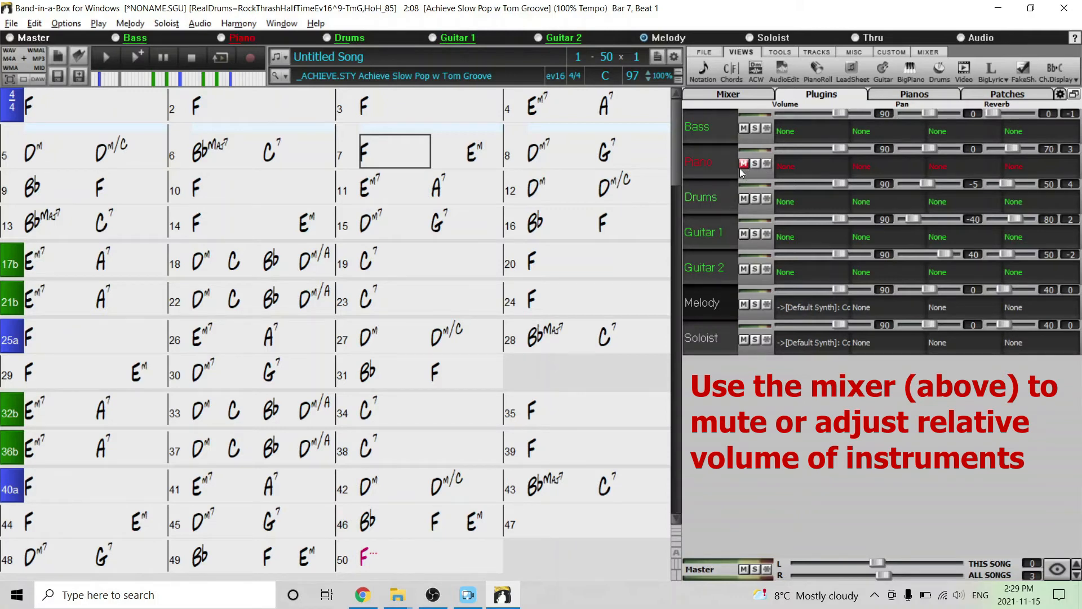
pyautogui.click(743, 163)
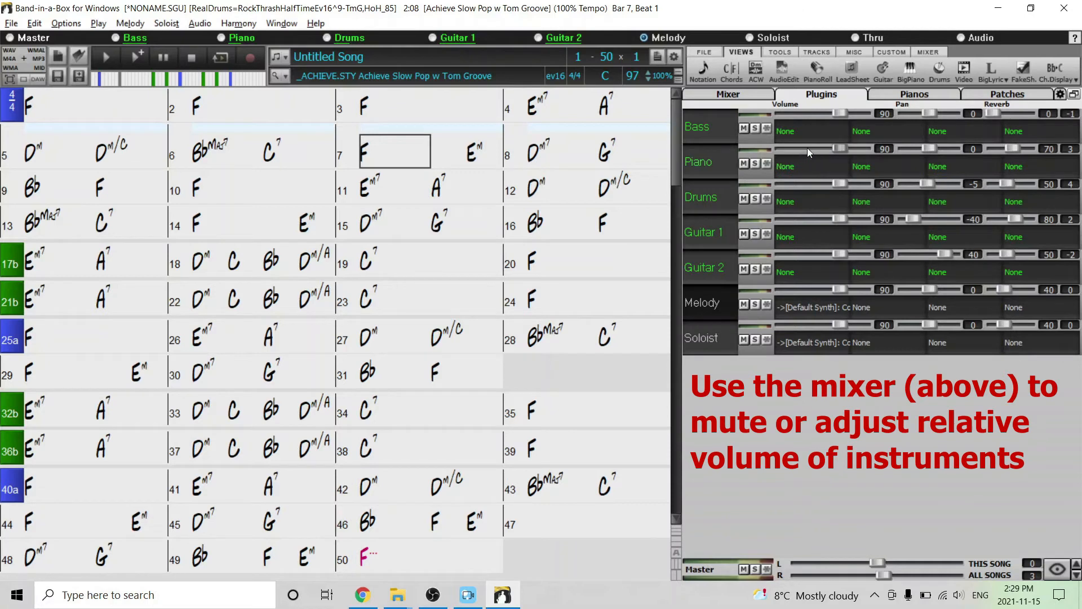
pyautogui.moveTo(840, 147)
pyautogui.mouseDown()
pyautogui.moveTo(811, 151)
pyautogui.moveTo(838, 147)
pyautogui.mouseUp()
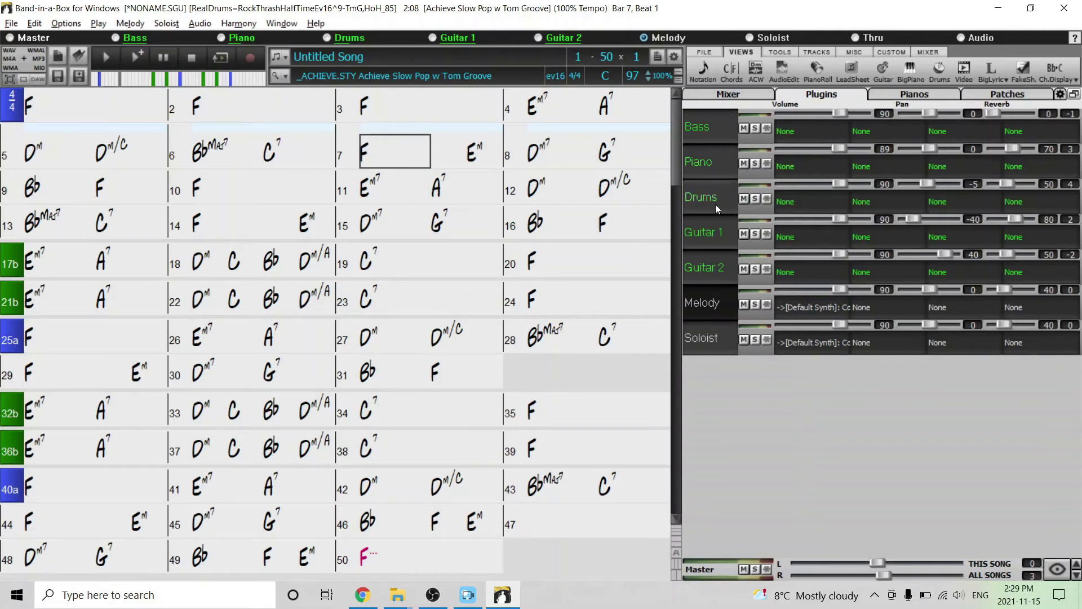
# - Examine the options for replacing the Guitar 2 track's instrument, without choosing one
pyautogui.click(707, 268)
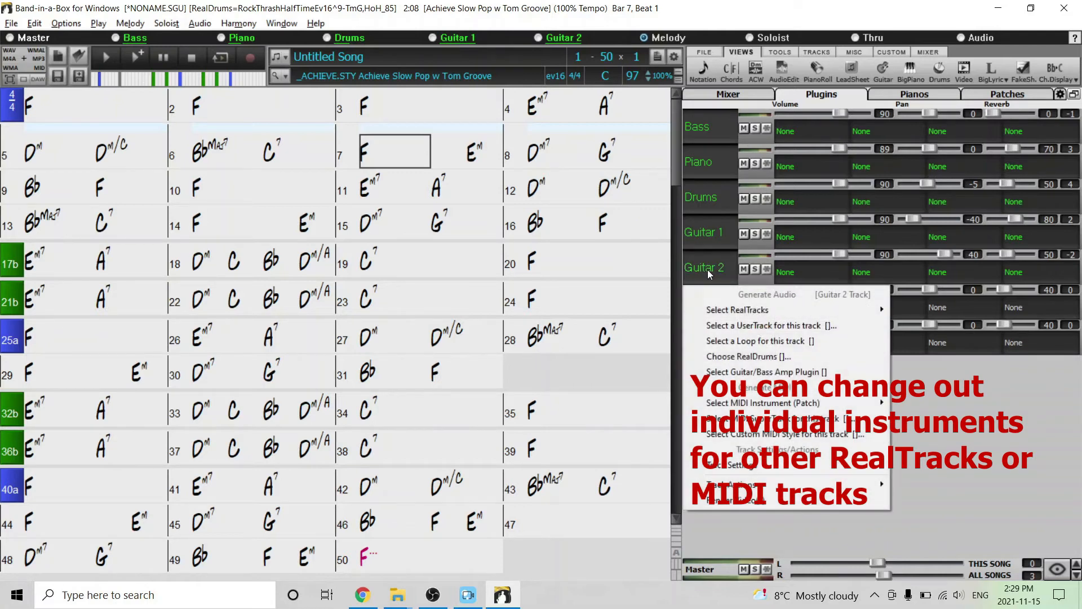
pyautogui.moveTo(725, 310)
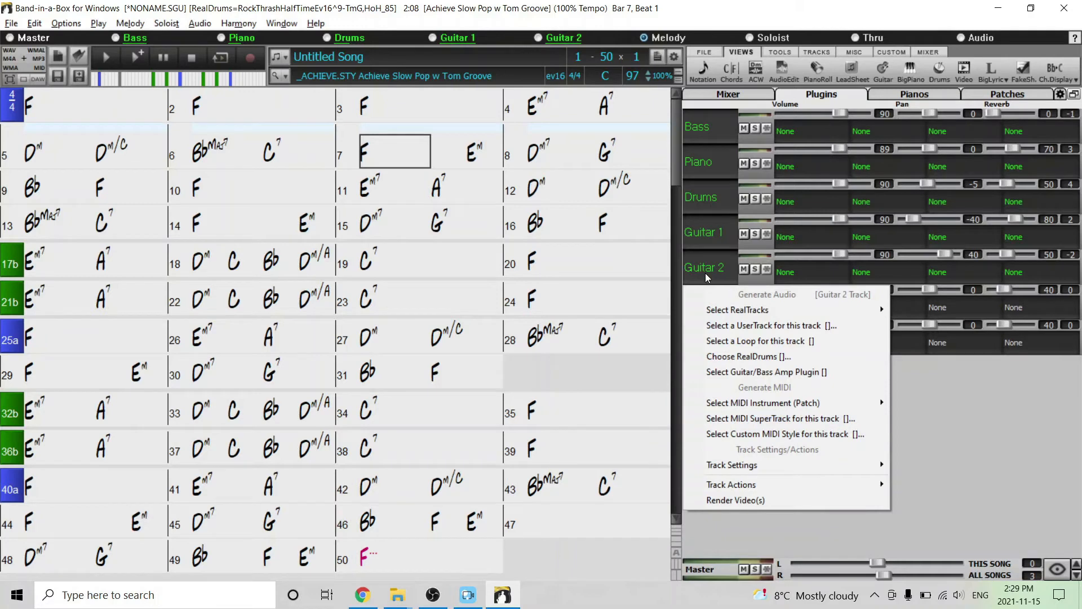
pyautogui.click(1010, 377)
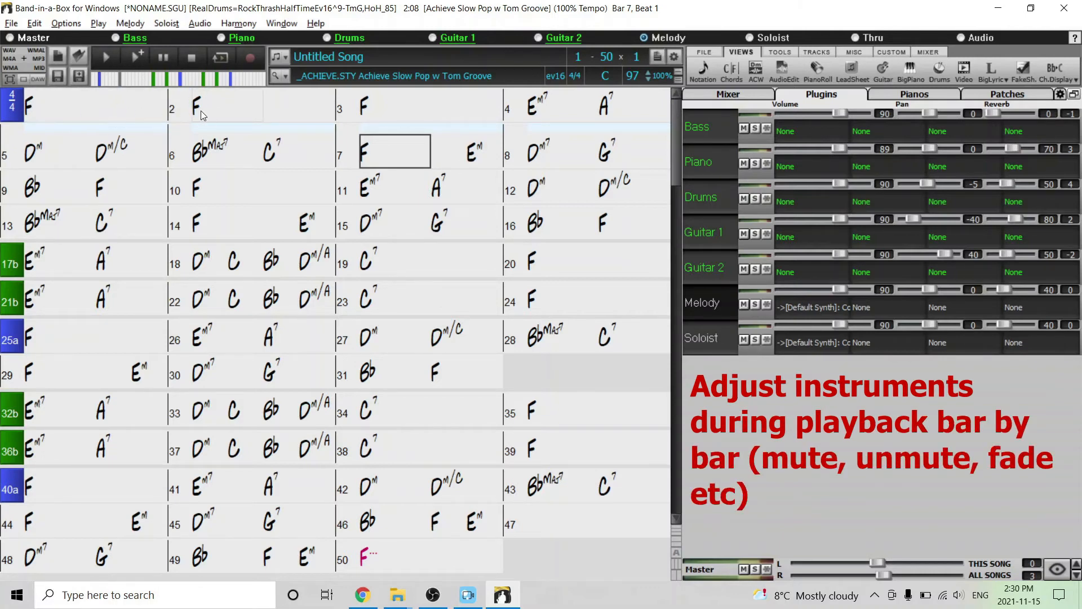
# - Mute the piano from bar 1 in that bar's settings
pyautogui.rightClick(39, 107)
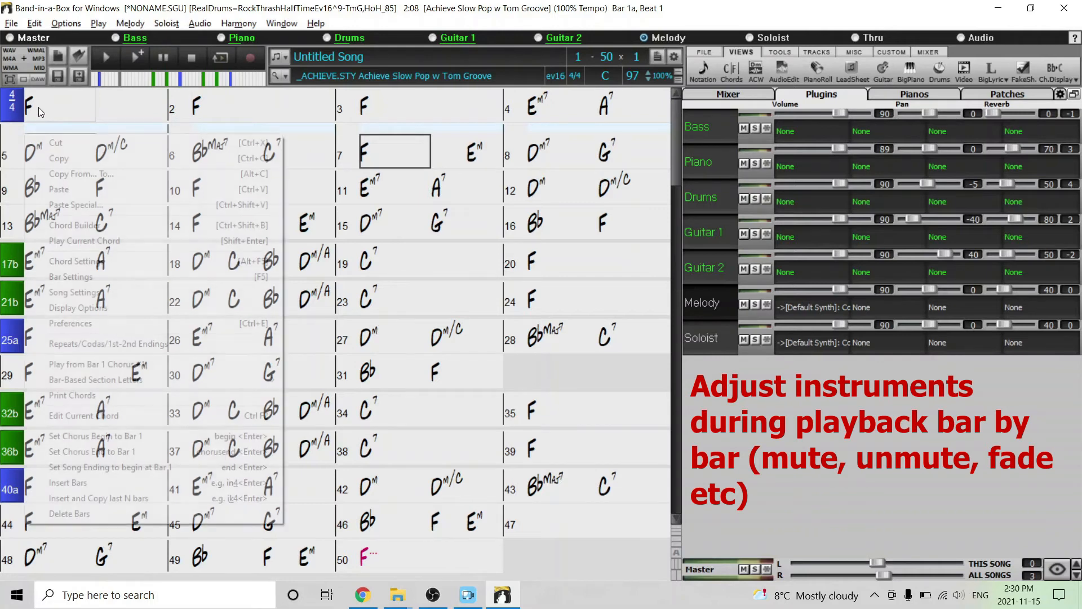
pyautogui.click(113, 281)
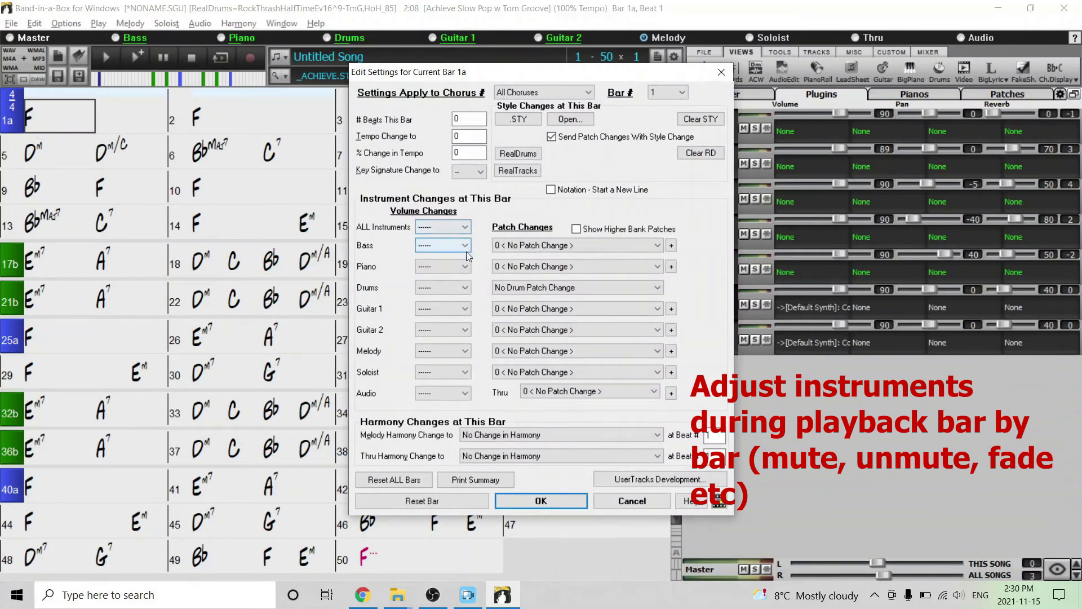
pyautogui.click(461, 288)
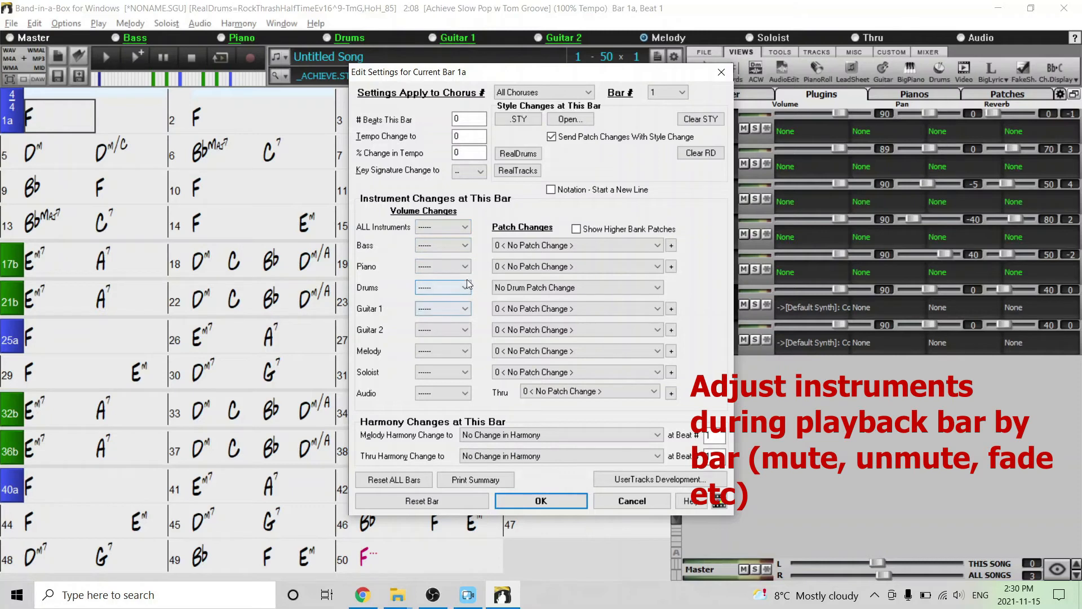
pyautogui.click(465, 267)
pyautogui.click(428, 283)
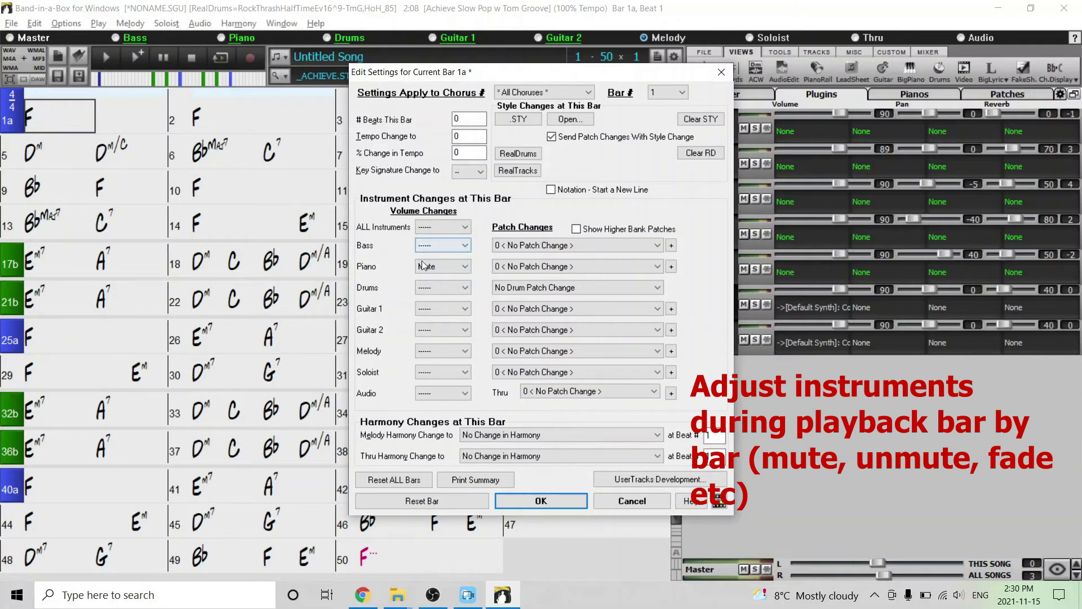
pyautogui.click(526, 501)
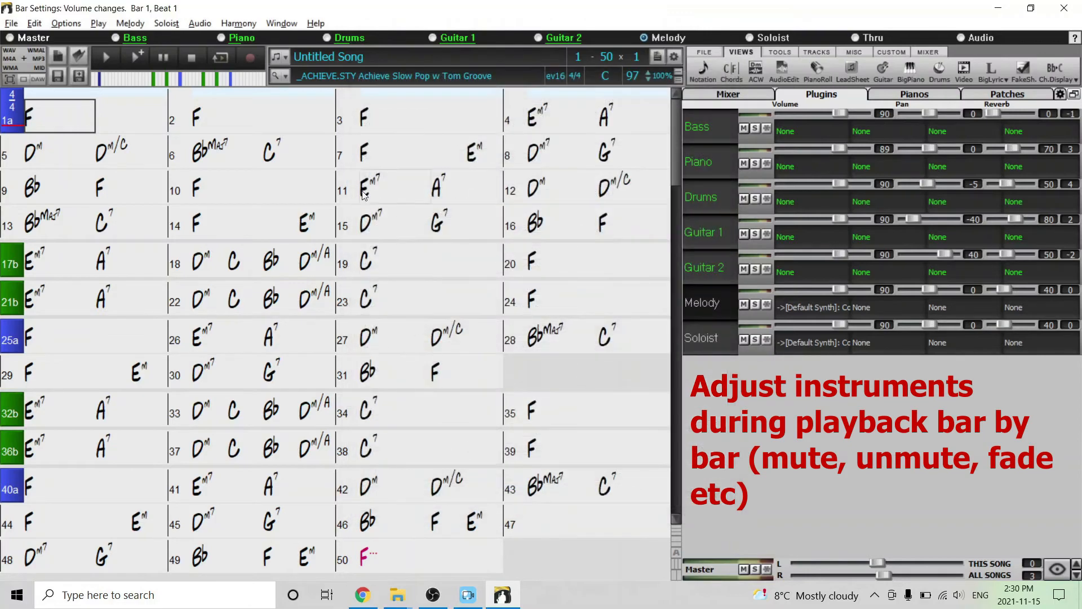
# - Set the piano's volume change at bar 3 to Back to Normal in that bar's settings
pyautogui.rightClick(365, 122)
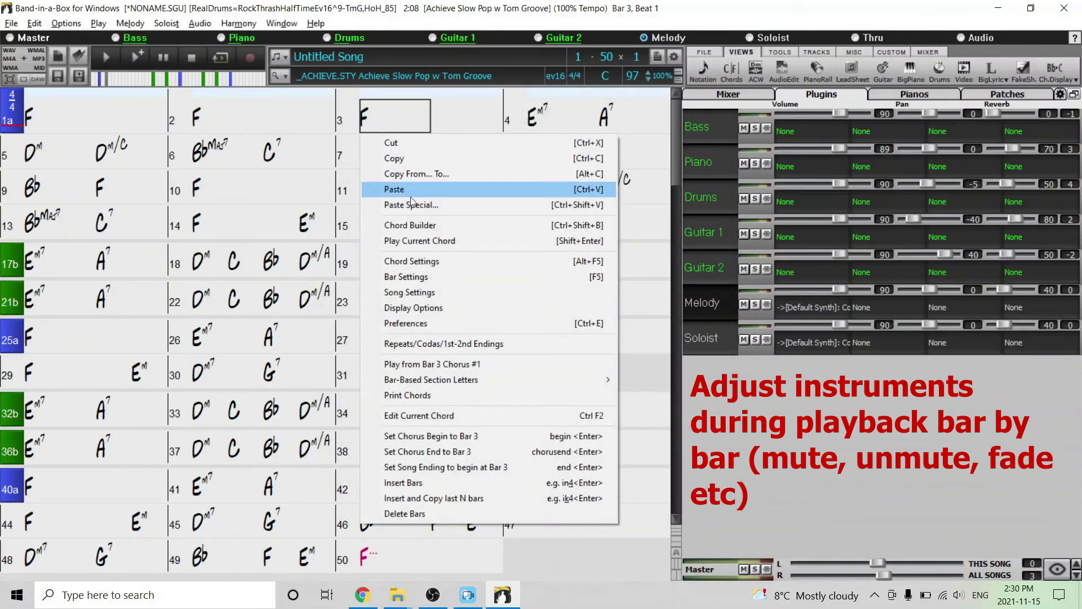
pyautogui.click(419, 277)
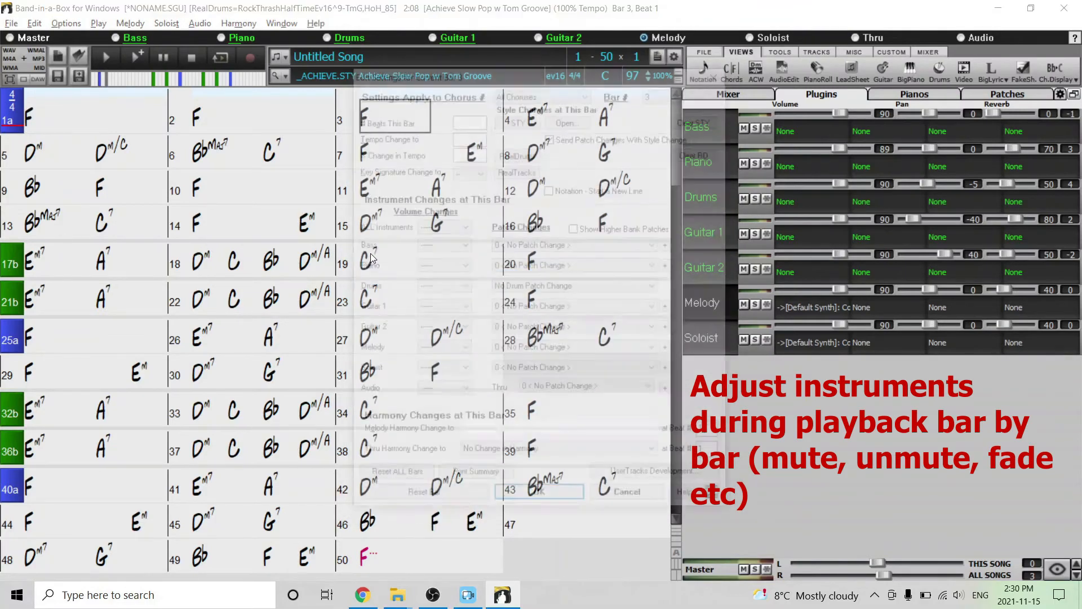
pyautogui.click(466, 266)
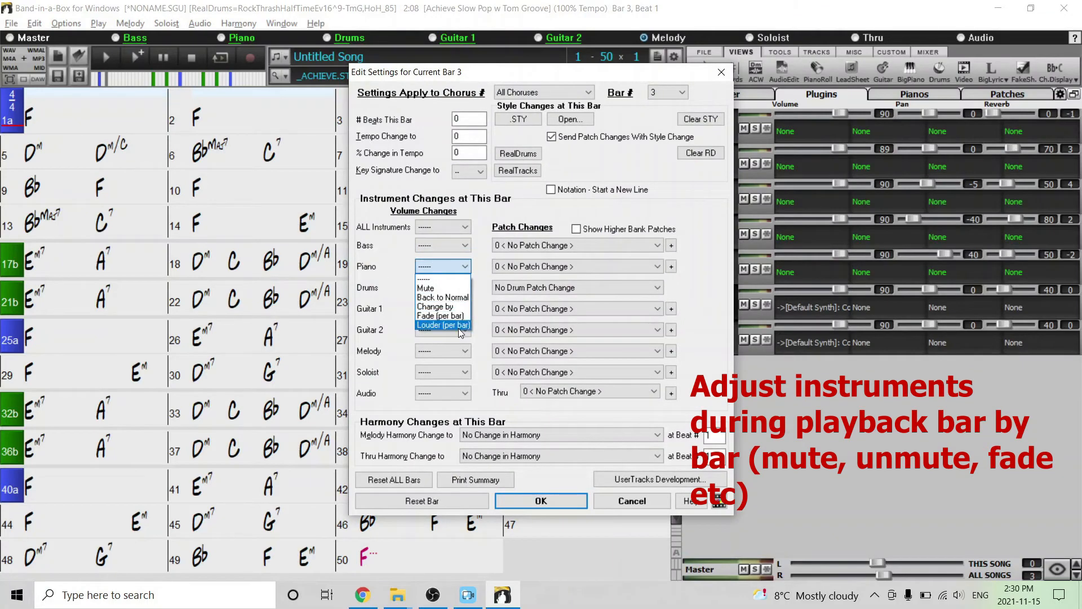
pyautogui.click(457, 297)
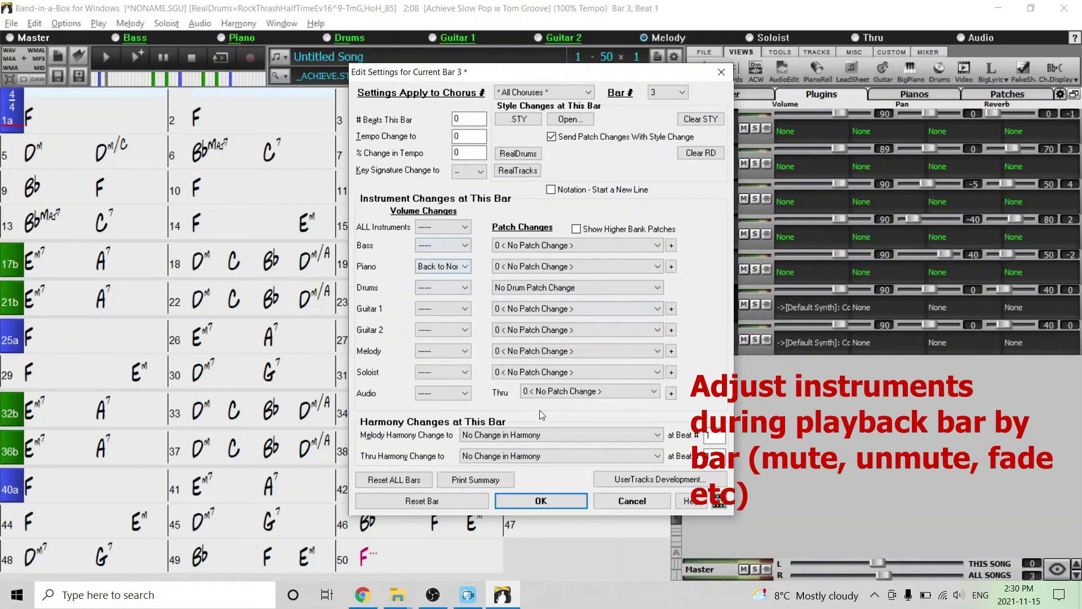
pyautogui.click(543, 501)
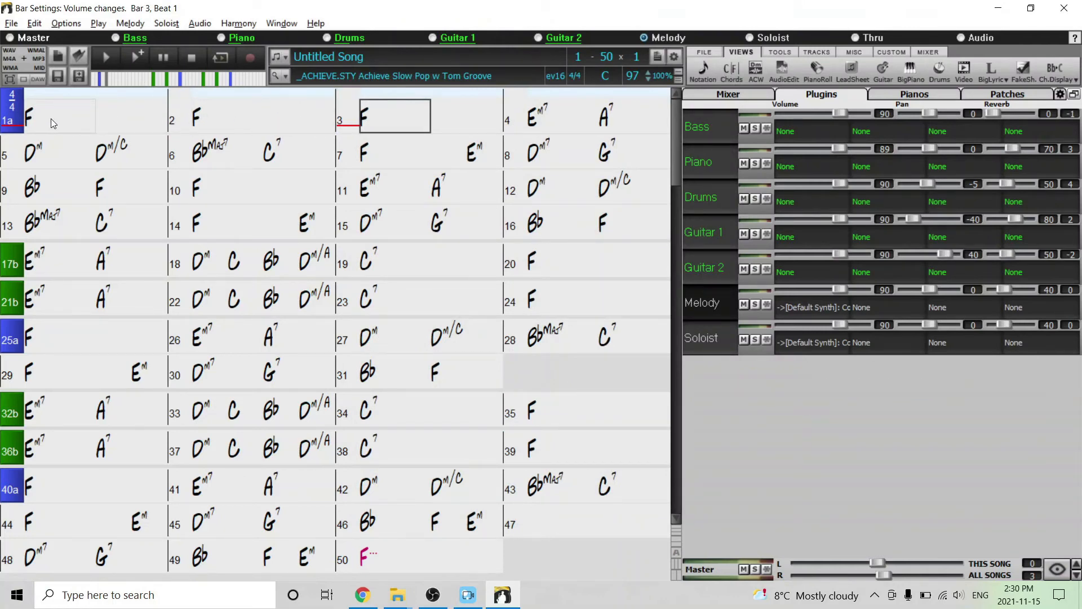
pyautogui.rightClick(69, 120)
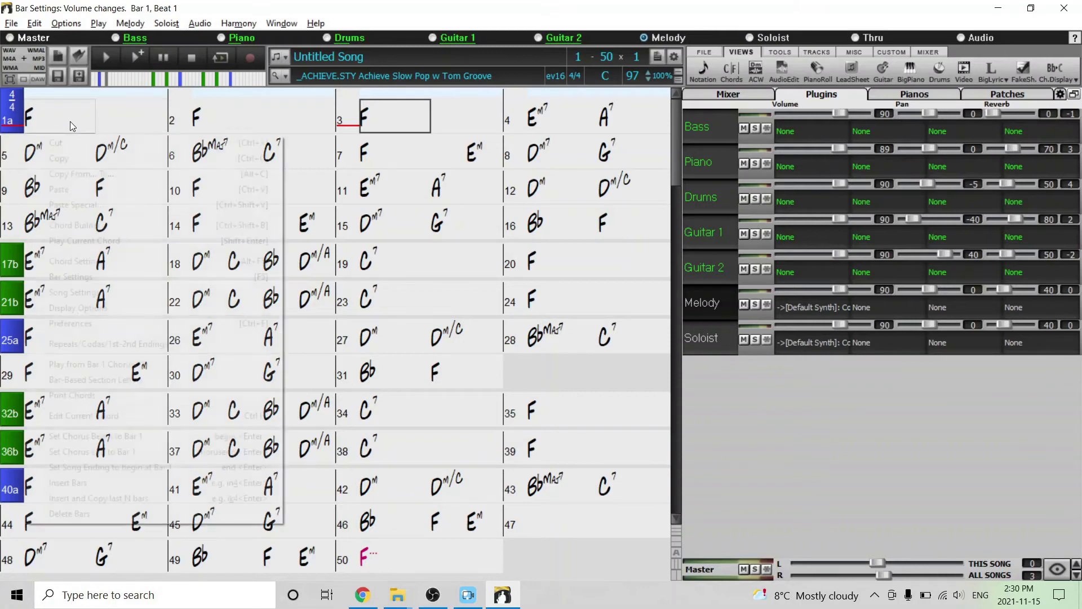
pyautogui.click(59, 120)
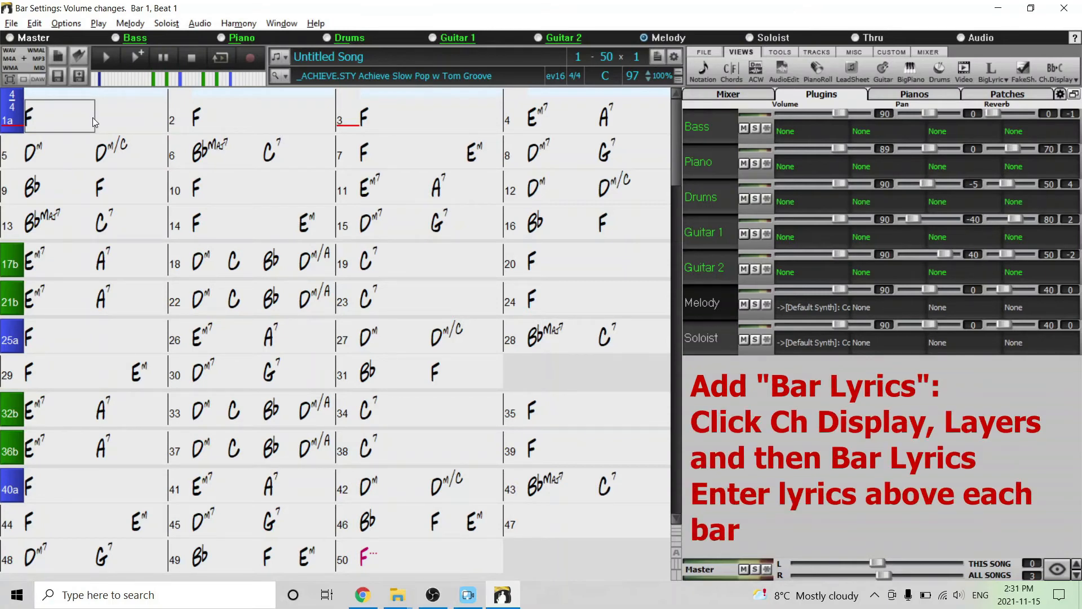
# - Choose the Bar Lyrics layer for the chord display
pyautogui.click(1062, 76)
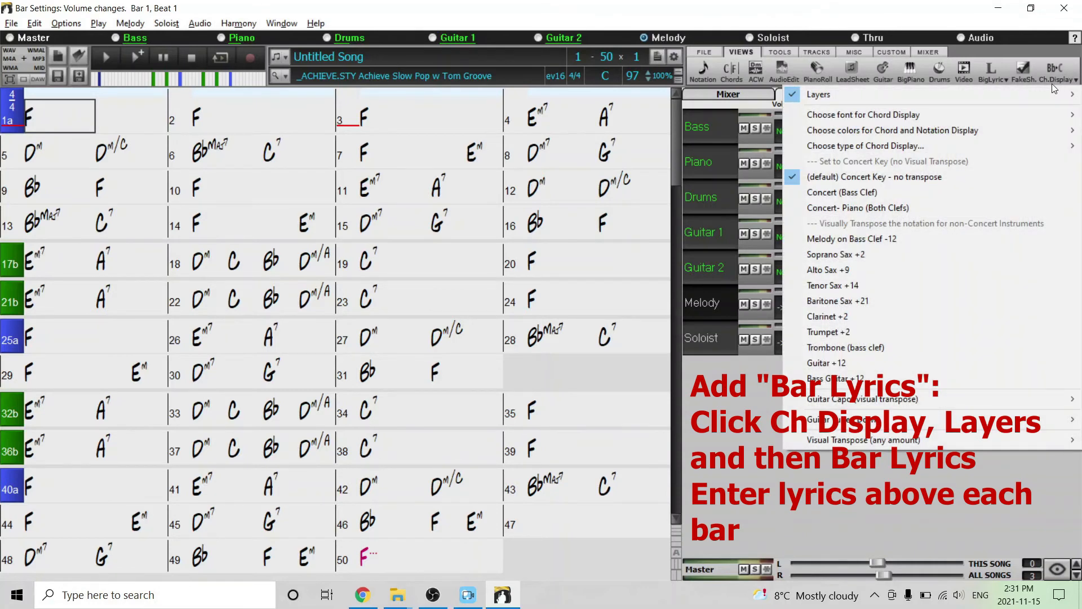
pyautogui.moveTo(884, 94)
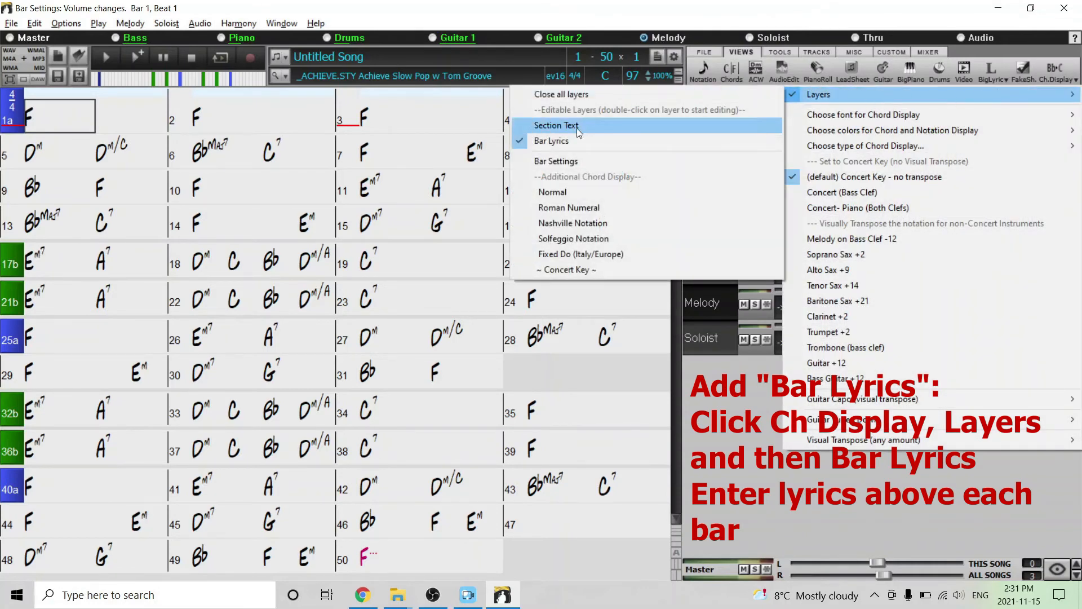
pyautogui.click(544, 142)
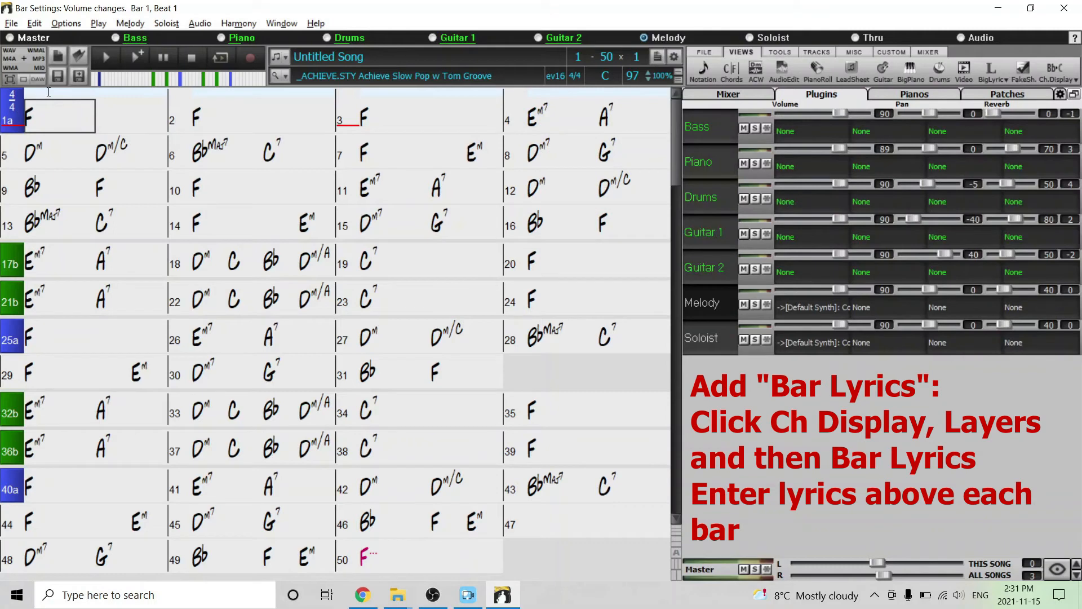
# - Enter the bar lyrics "Yesterday" above bar 3 and "Love was such an easy" above bar 4
pyautogui.click(52, 93)
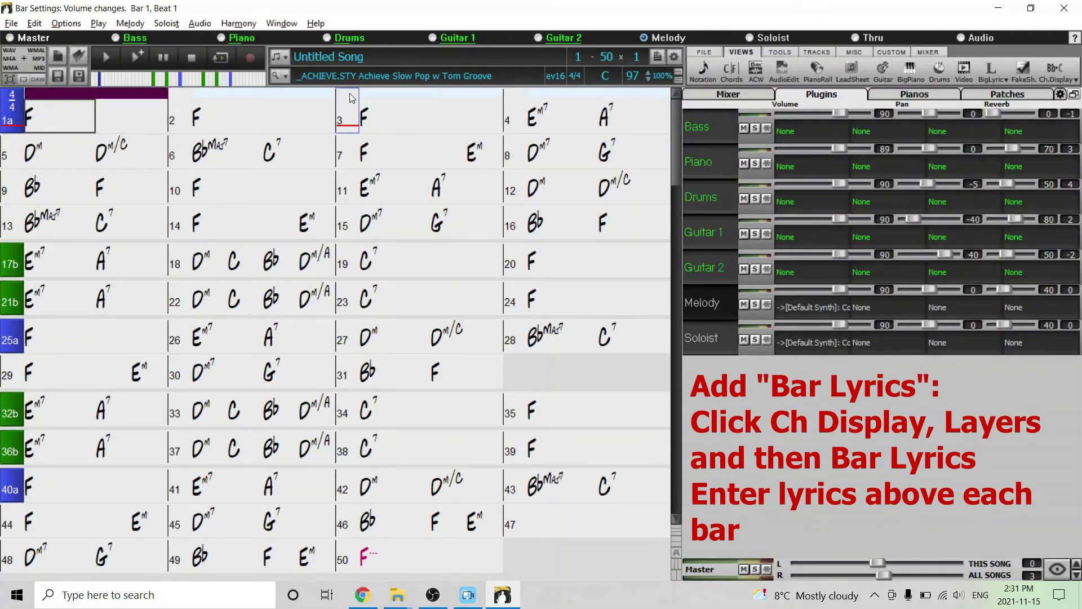
pyautogui.click(370, 94)
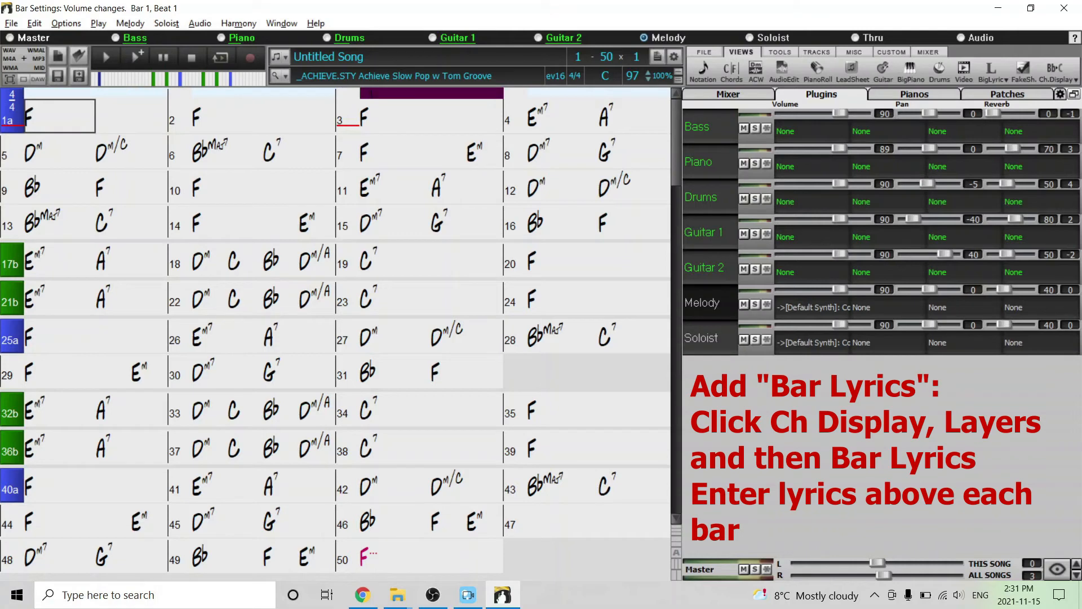
pyautogui.write('Yeste')
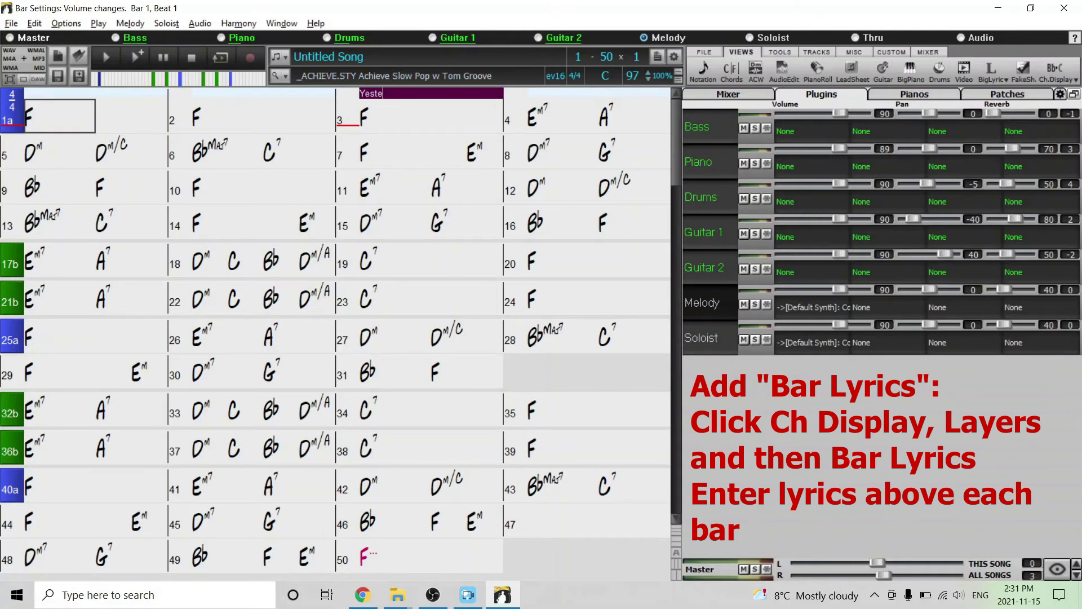
pyautogui.write('rday')
pyautogui.press('Tab')
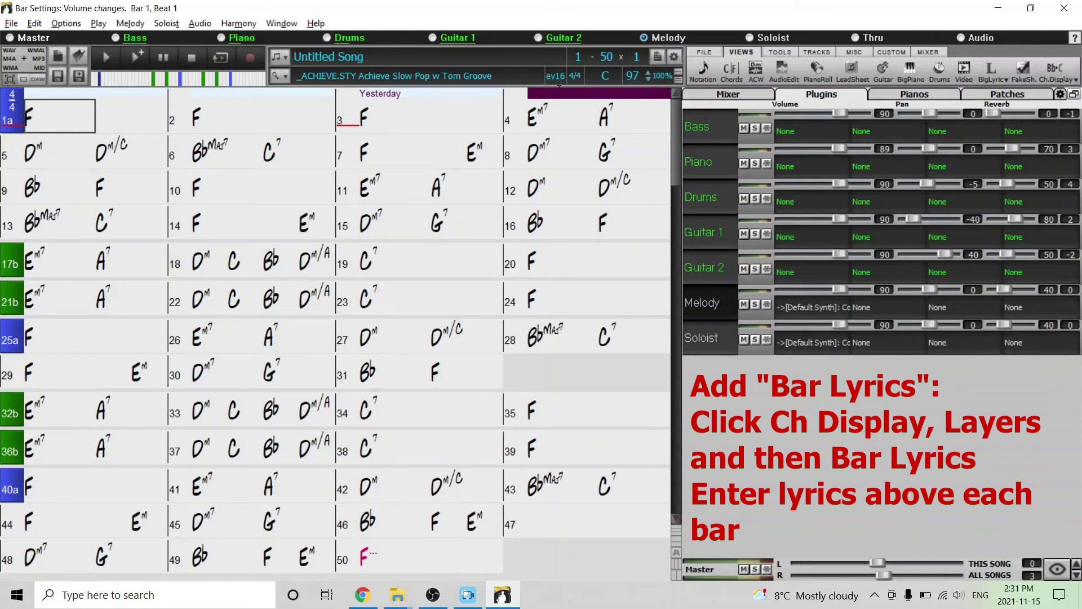
pyautogui.write('Love was such an easy')
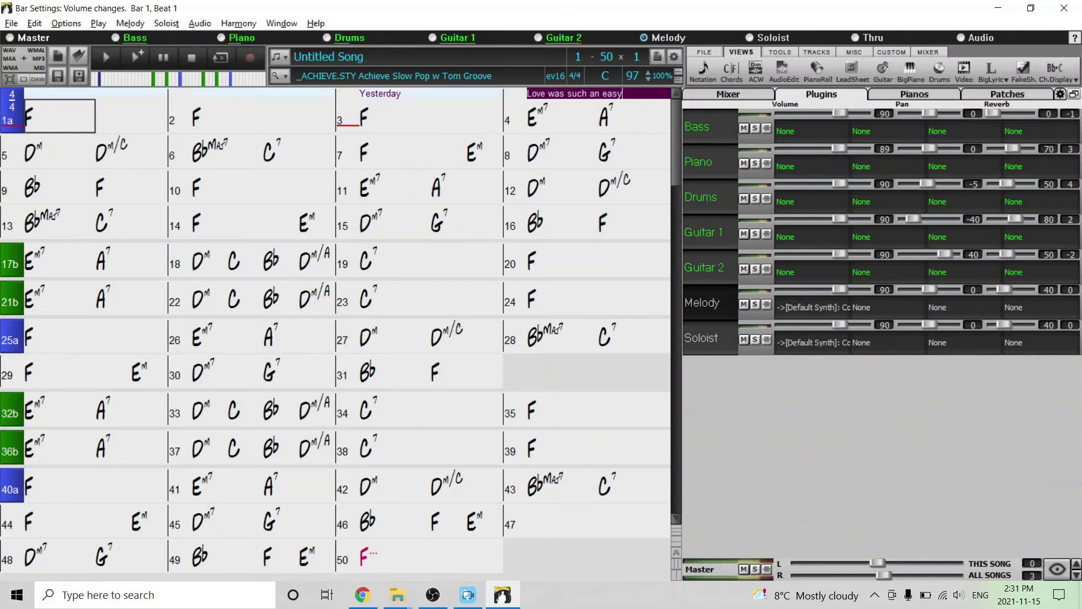
pyautogui.click(398, 124)
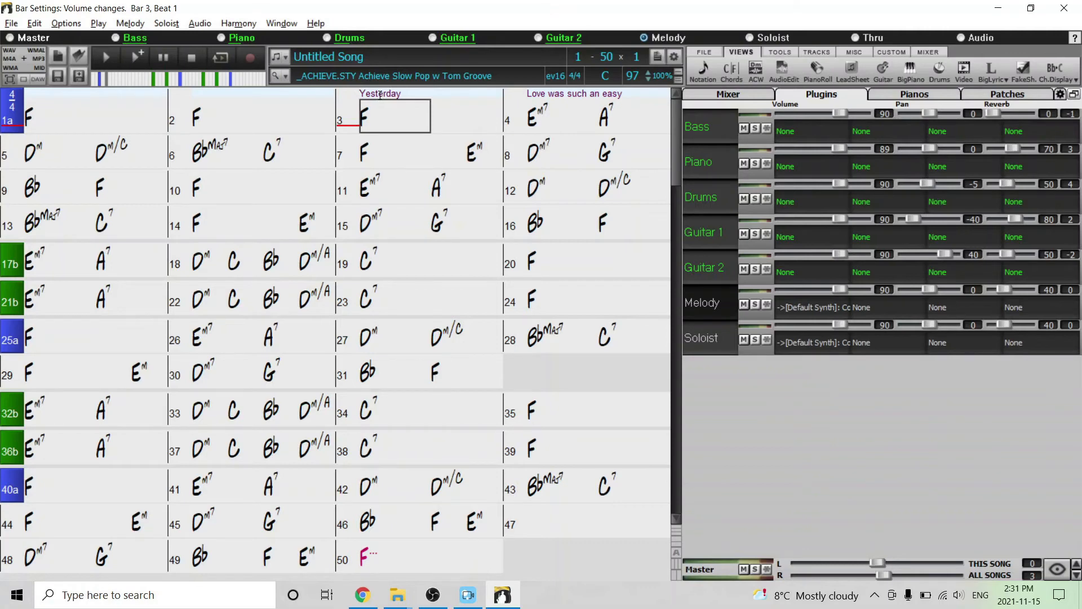
pyautogui.click(419, 118)
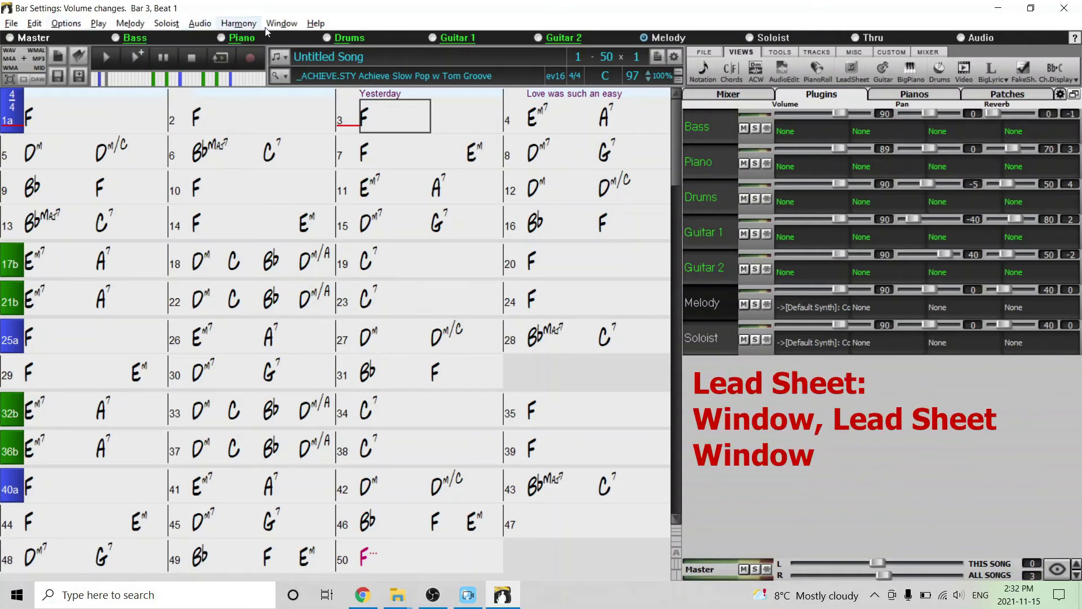
# - View the song with its chords and lyrics as a lead sheet, and return to the chord sheet
pyautogui.click(282, 23)
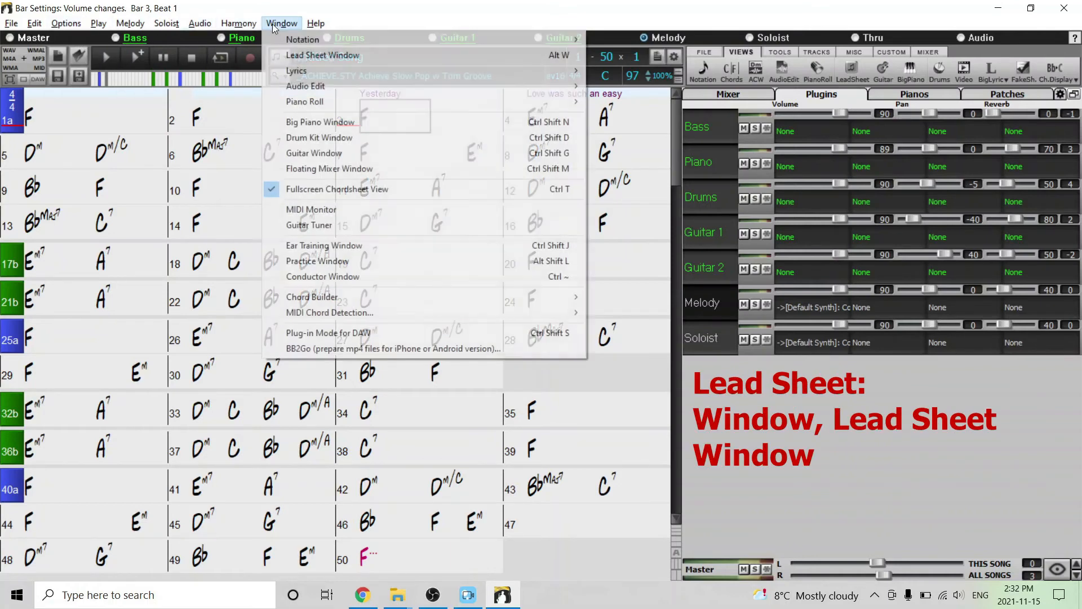
pyautogui.click(321, 57)
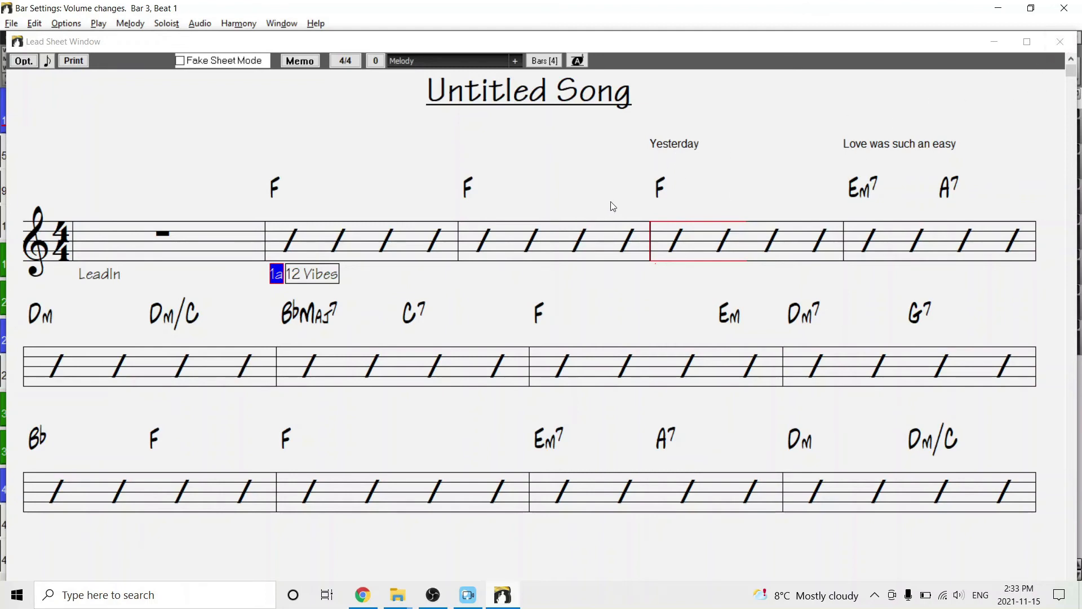
pyautogui.click(1060, 42)
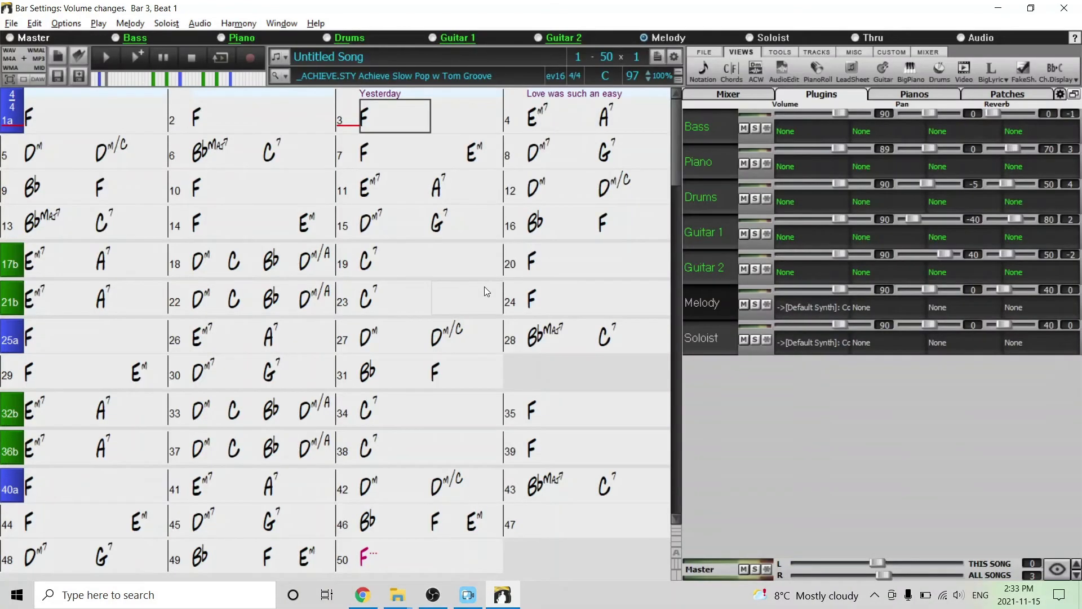